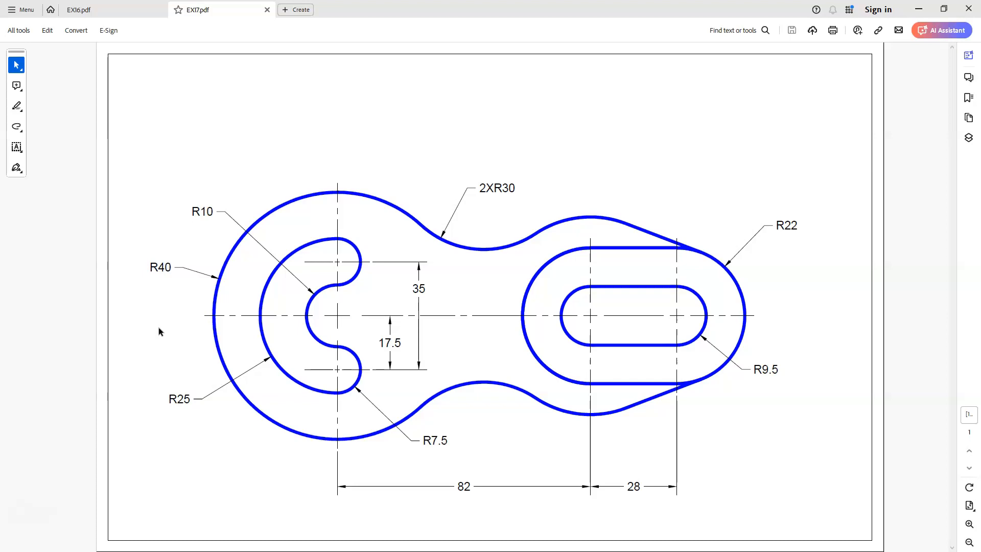
Switch to AutoCAD, turn off the grid display and turn on Ortho mode in the blank drawing.
left_click(187, 361)
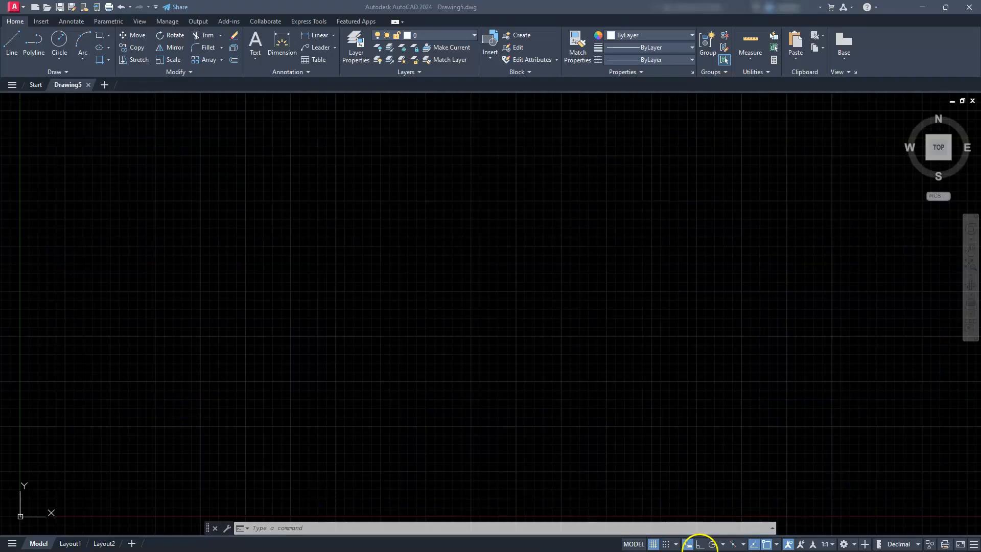
left_click(654, 544)
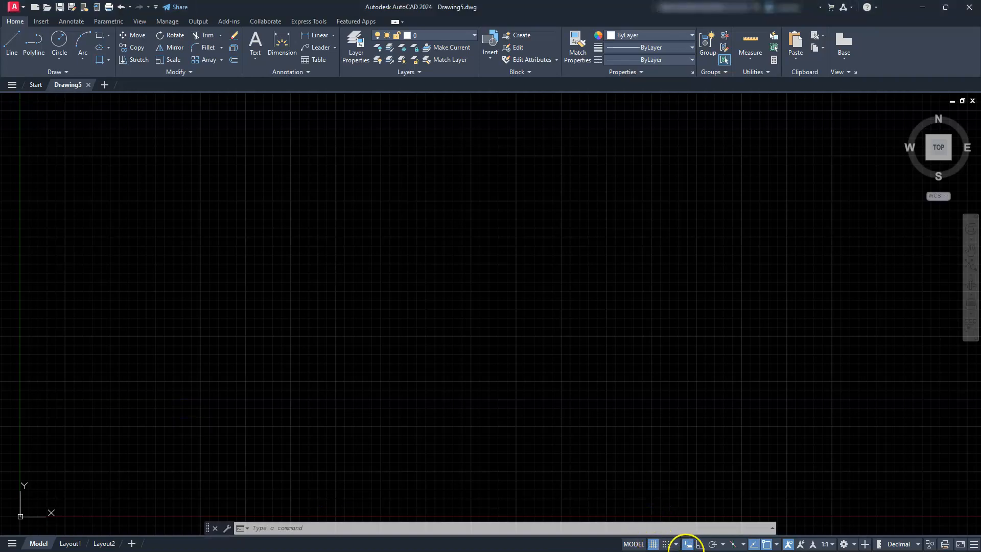
left_click(654, 544)
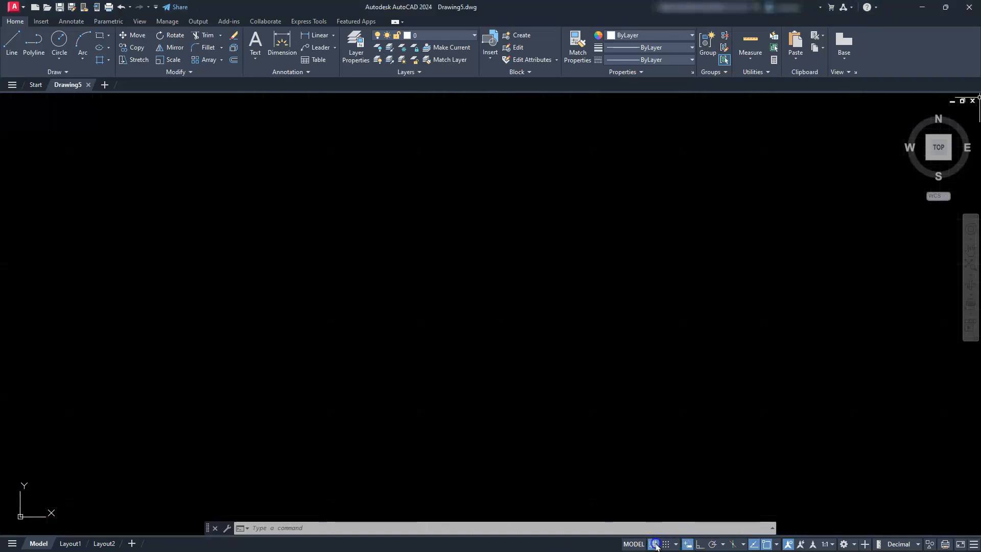
left_click(699, 545)
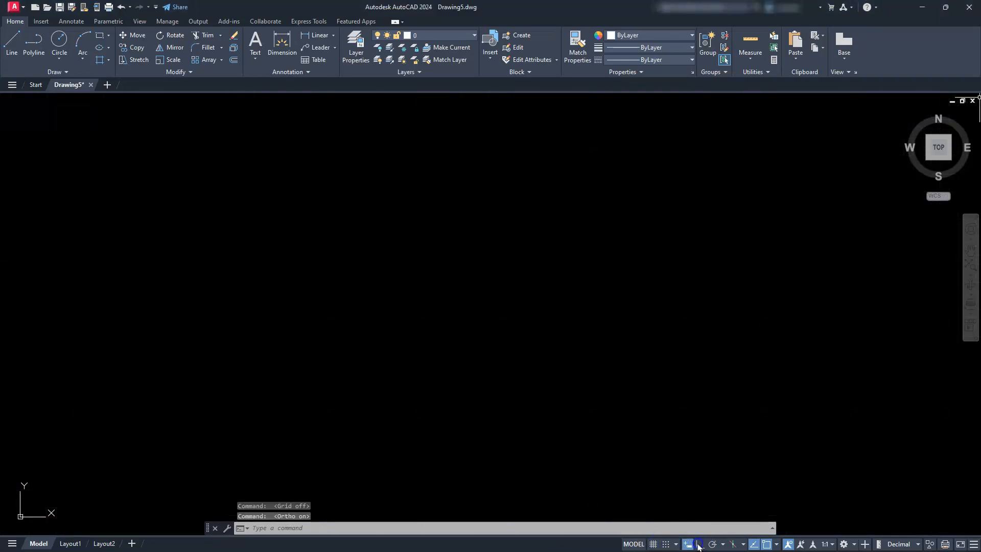
left_click(776, 544)
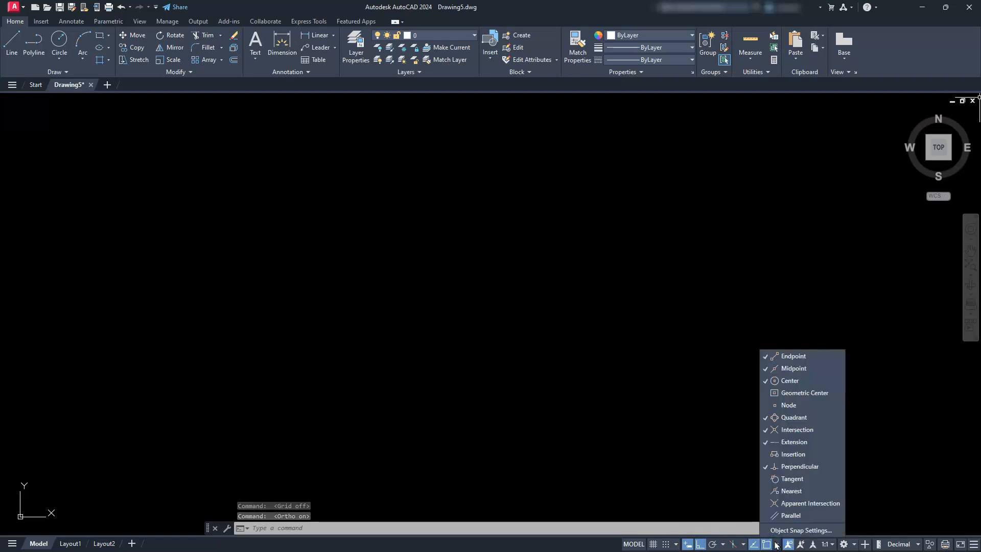
left_click(326, 433)
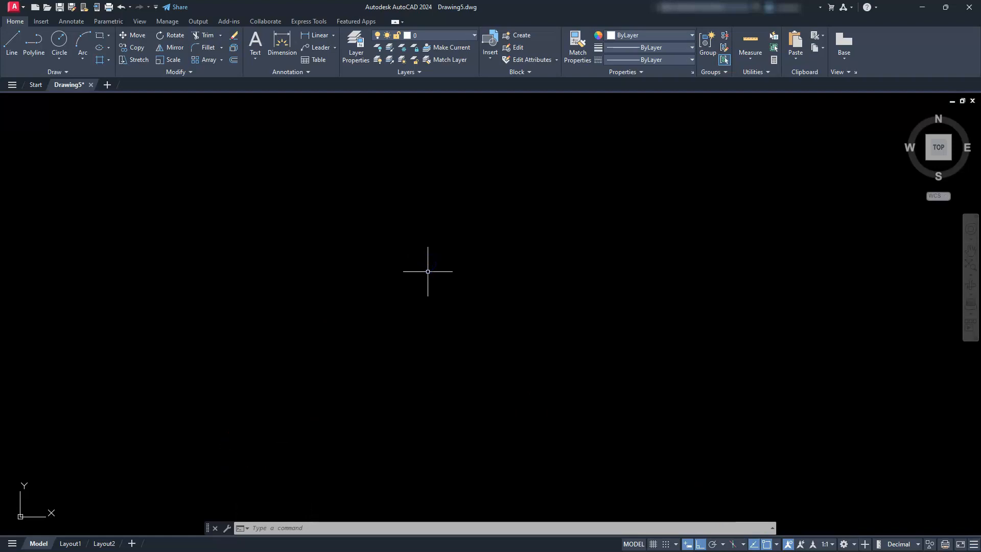
Draw a circle of radius 40 centred on the origin at 0,0.
mouse_move(168, 495)
middle_mouse_down()
mouse_move(395, 356)
mouse_move(615, 292)
middle_mouse_up()
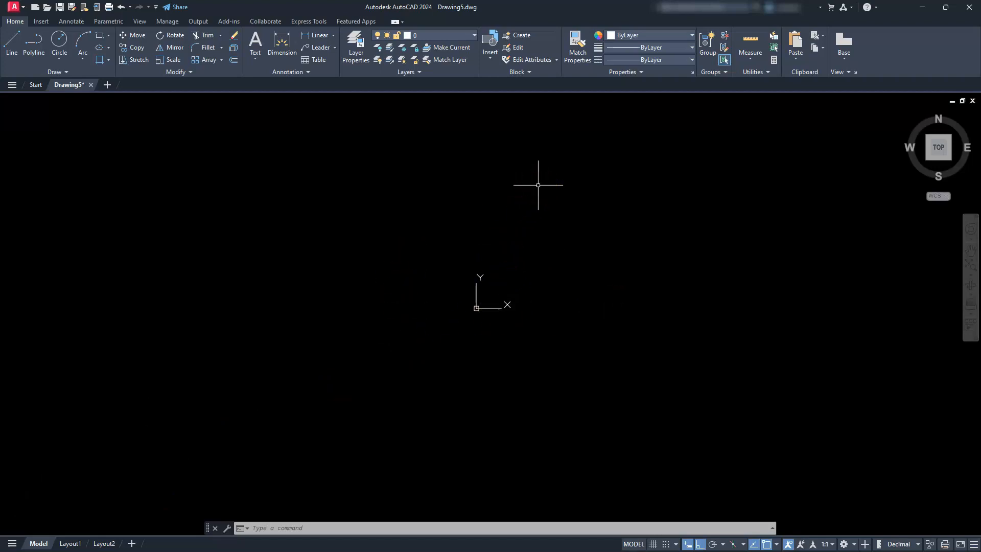
type("c")
key("Return")
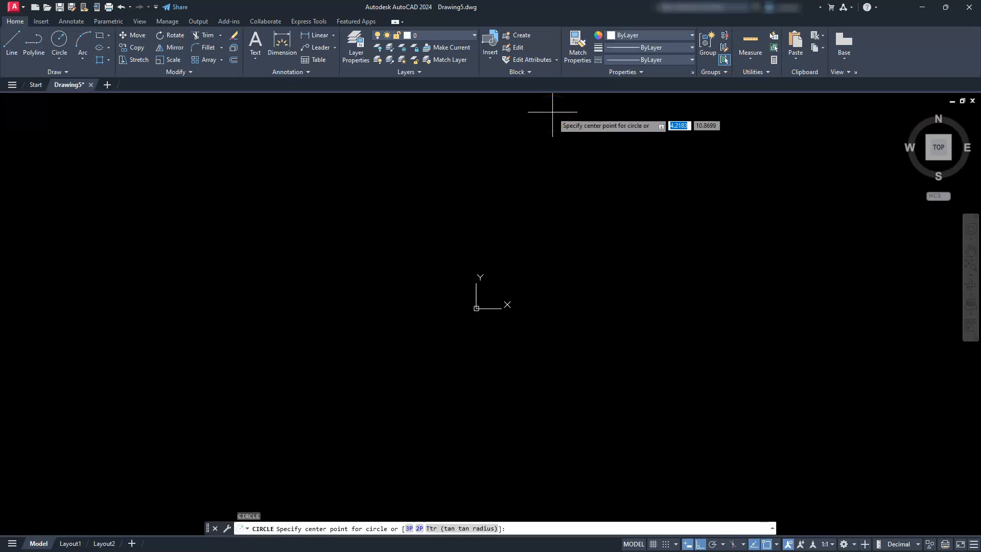
key("BackSpace")
type("0,")
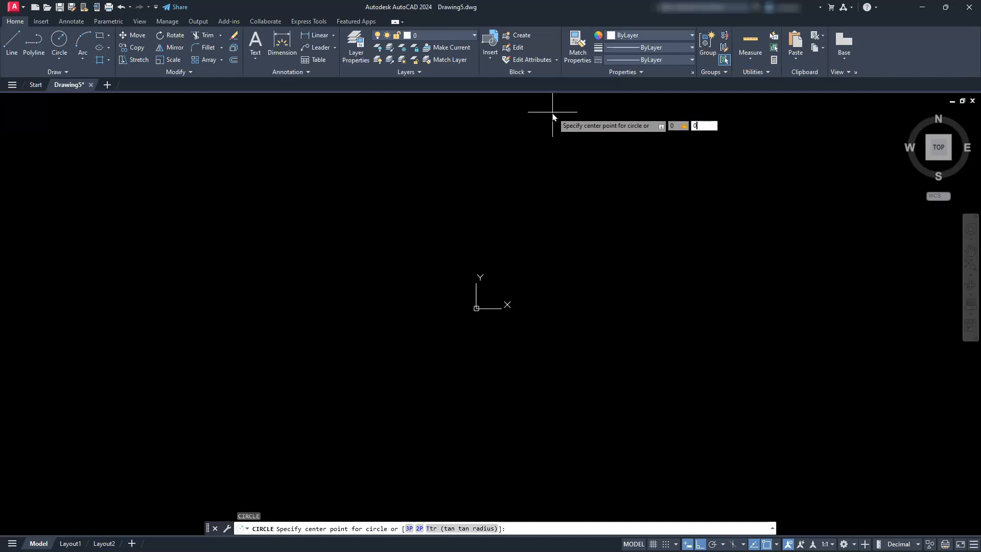
type("0")
key("Return")
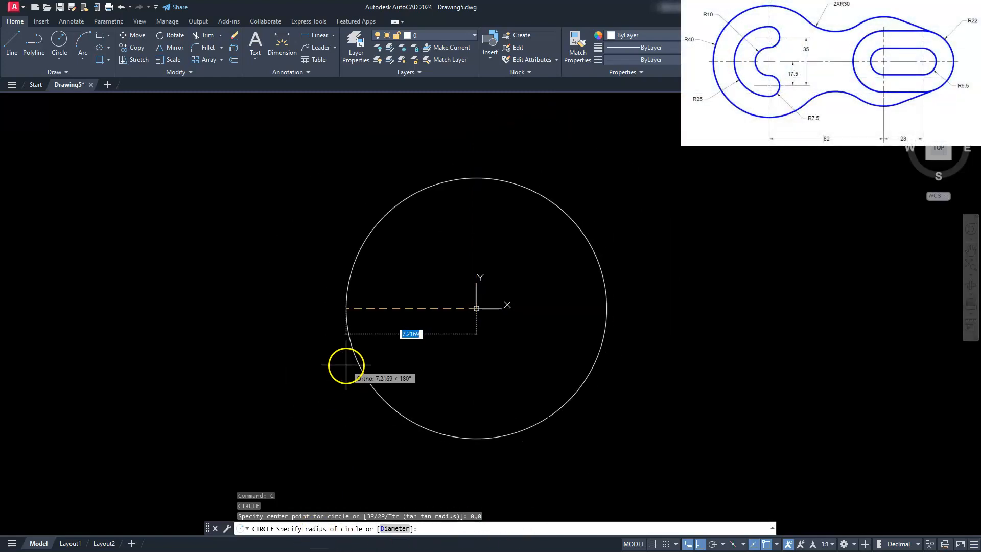
type("40")
key("Return")
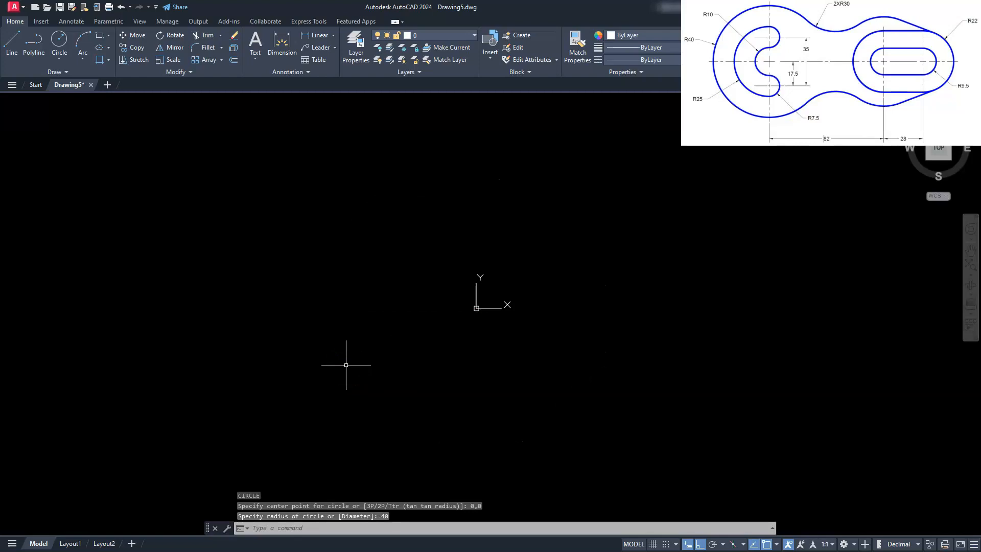
left_click(969, 264)
scroll(473, 299, "down", 6)
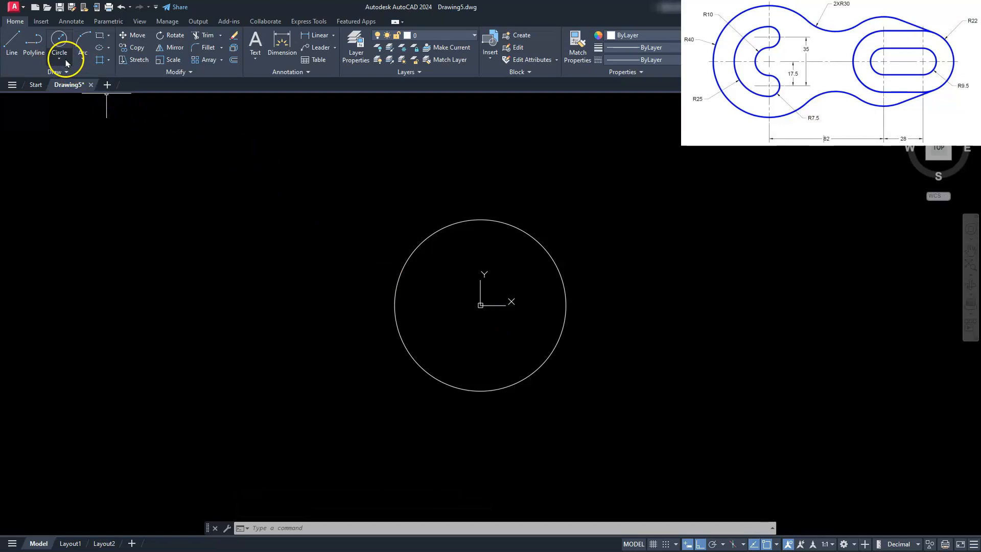
Draw a concentric construction circle of diameter 35 centred at 0,0.
type("c")
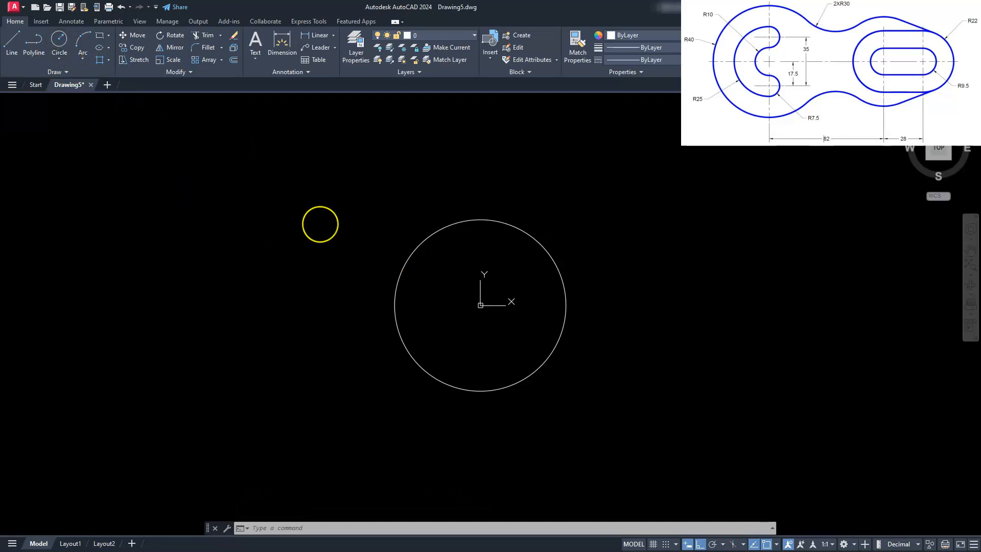
key("Return")
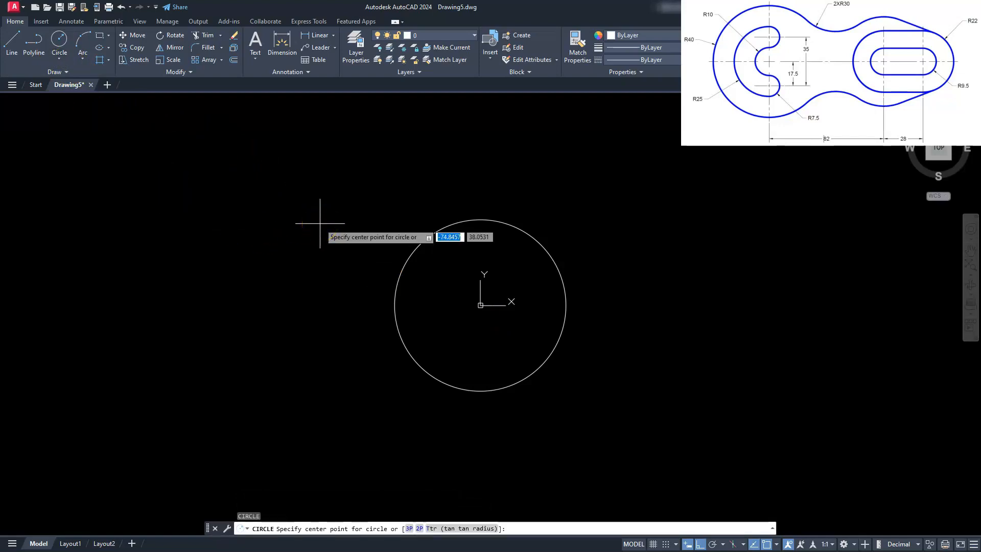
type("0,0")
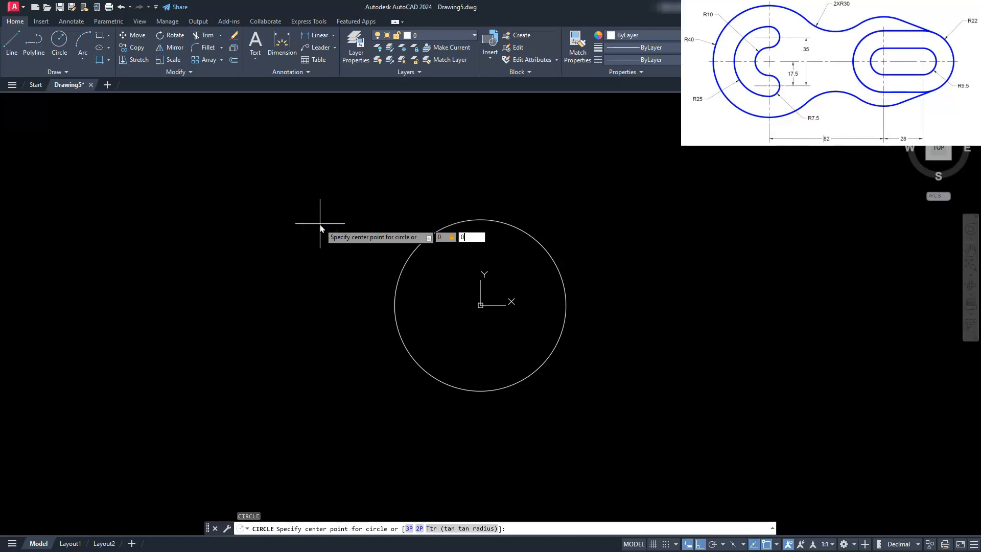
key("Return")
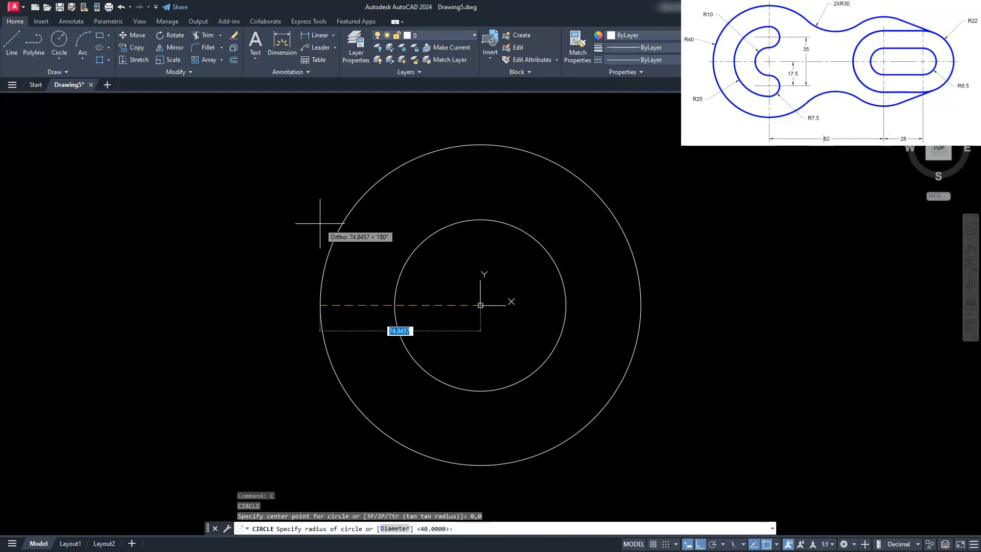
type("D")
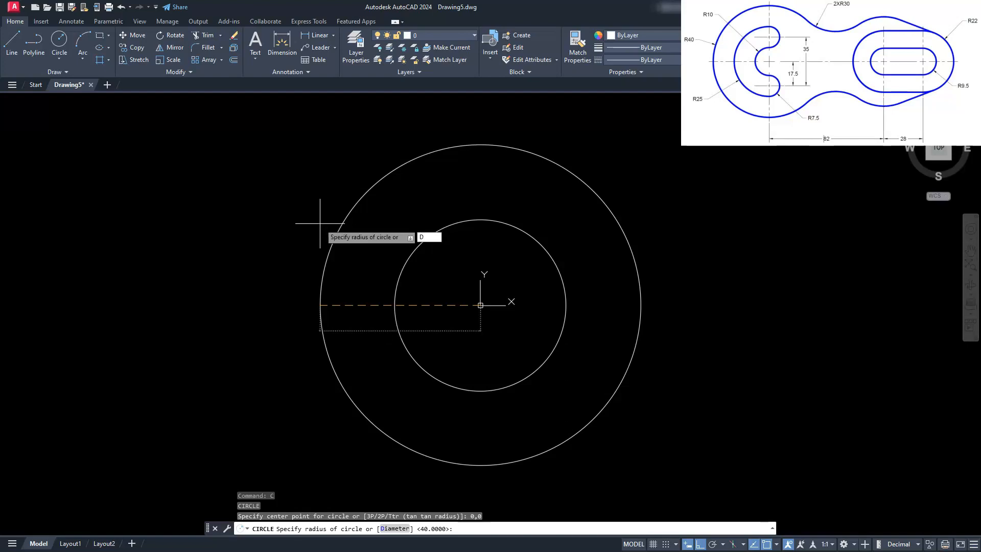
key("Return")
type("35")
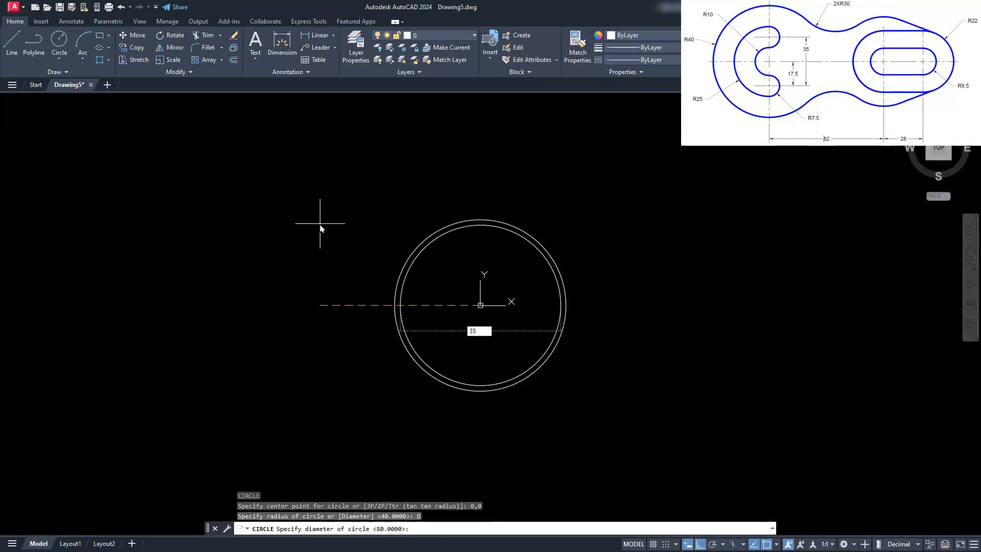
key("Return")
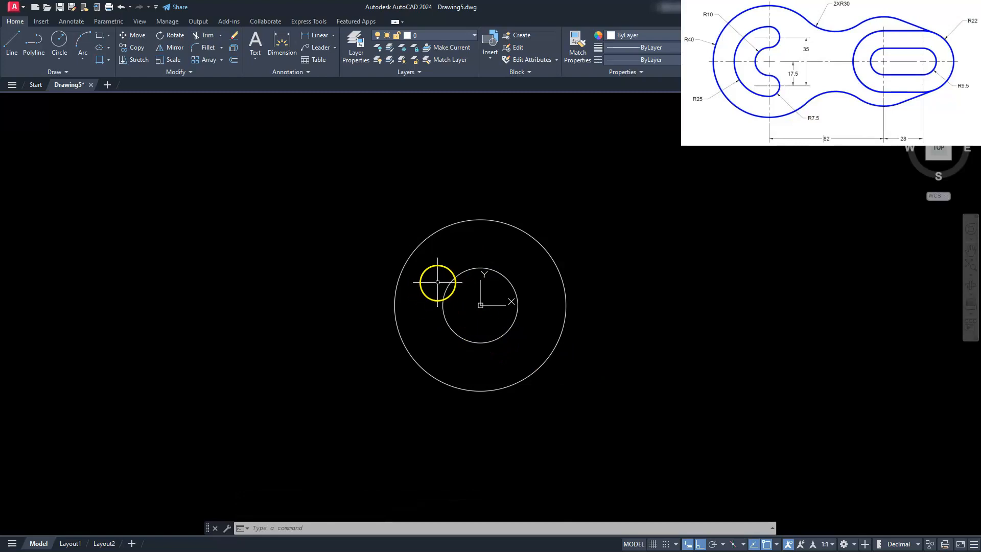
Draw a circle of radius 7.5 centred on the upper quadrant of the 35-diameter circle.
scroll(442, 306, "up", 2)
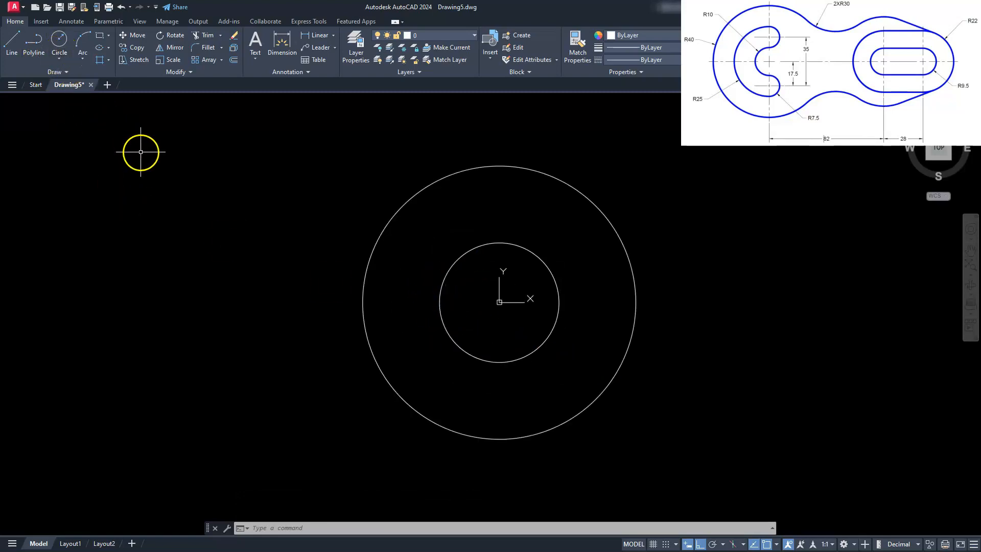
type("c")
key("Return")
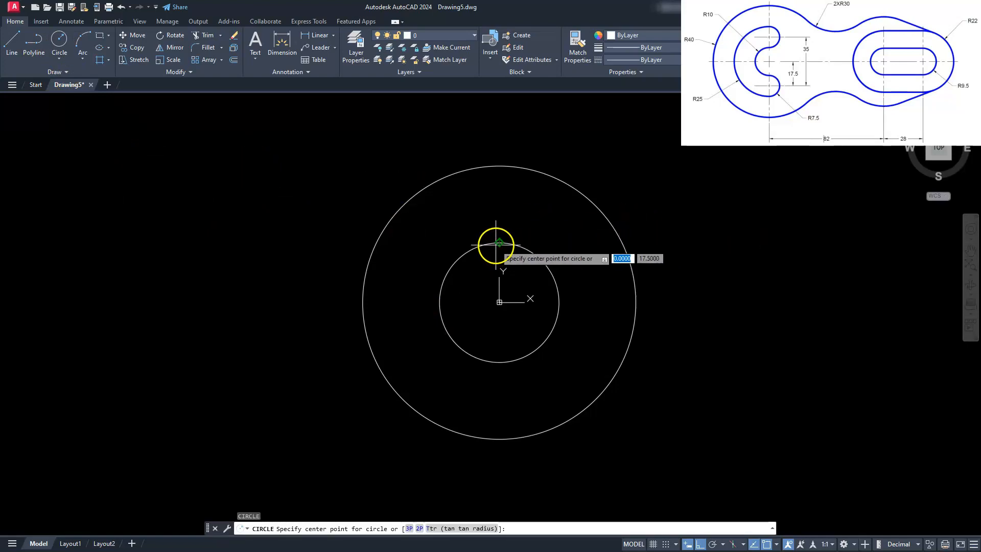
left_click(499, 243)
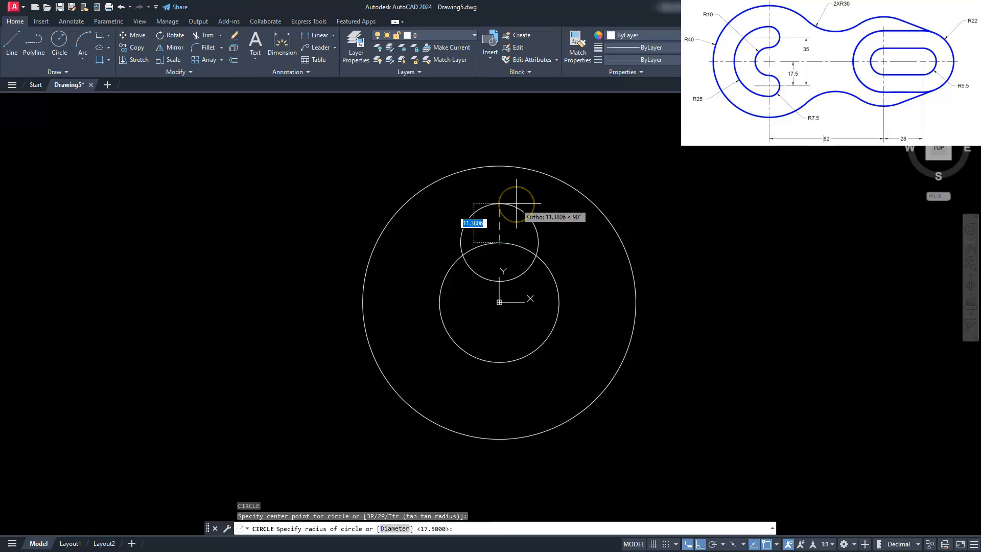
type("7")
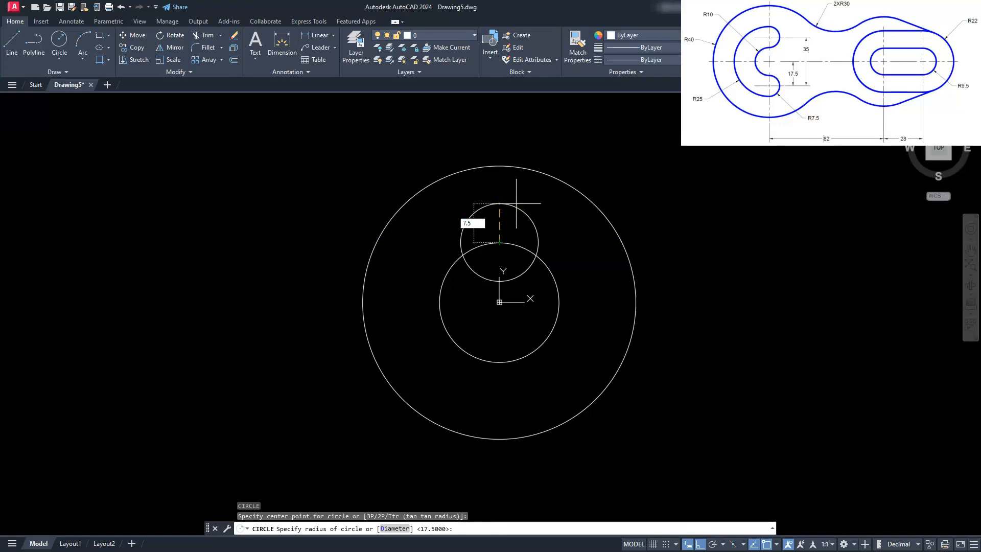
type(".5")
key("Return")
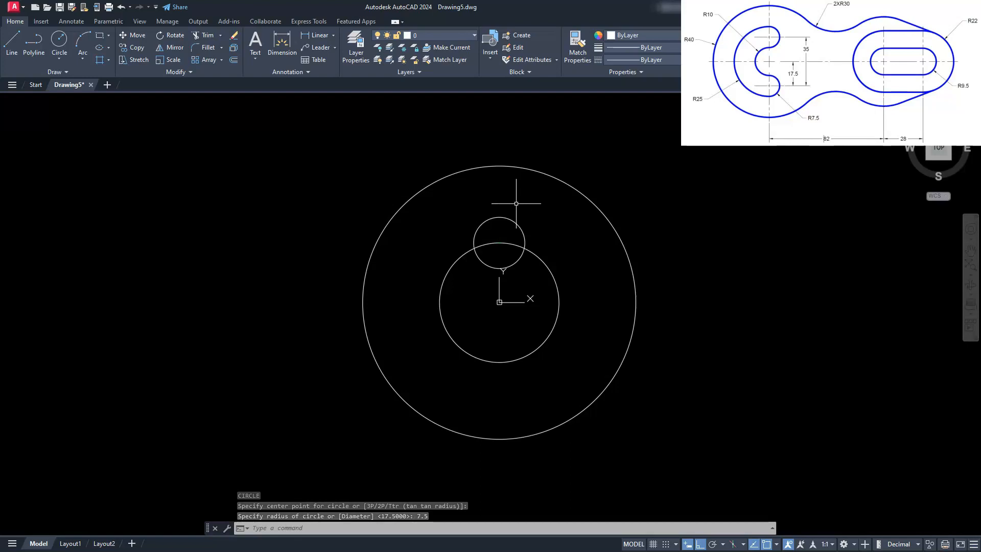
Draw a matching circle of radius 7.5 centred on the lower quadrant of the 35-diameter circle.
key("Return")
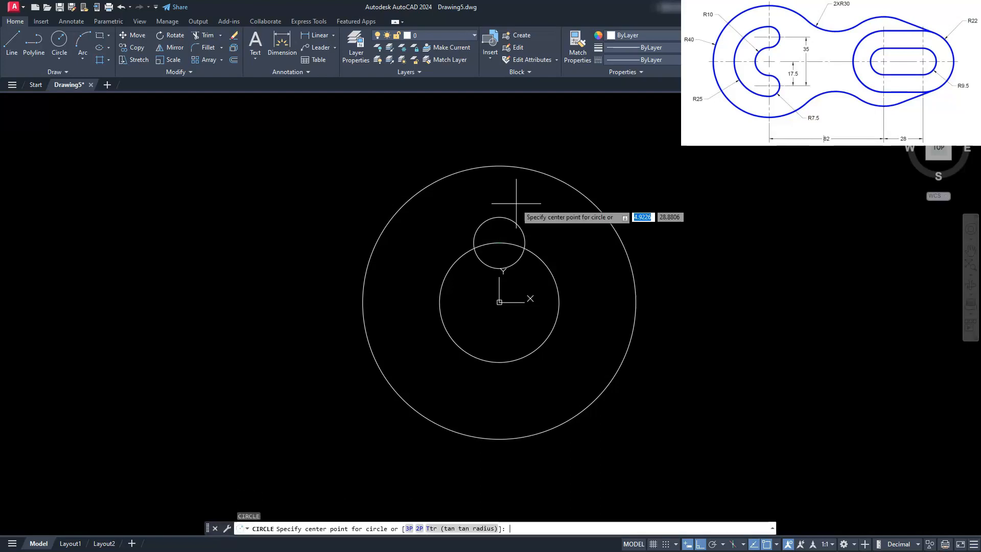
left_click(499, 361)
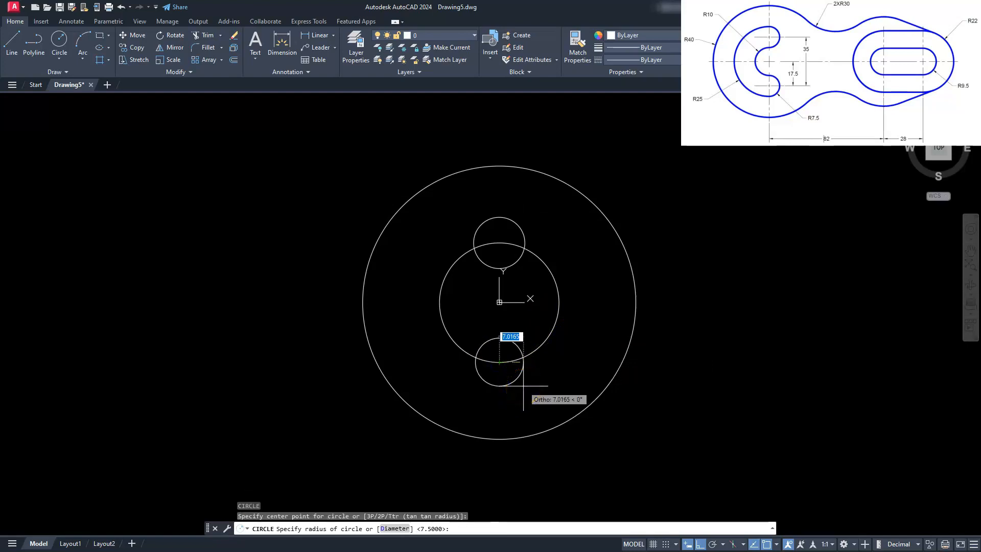
key("Return")
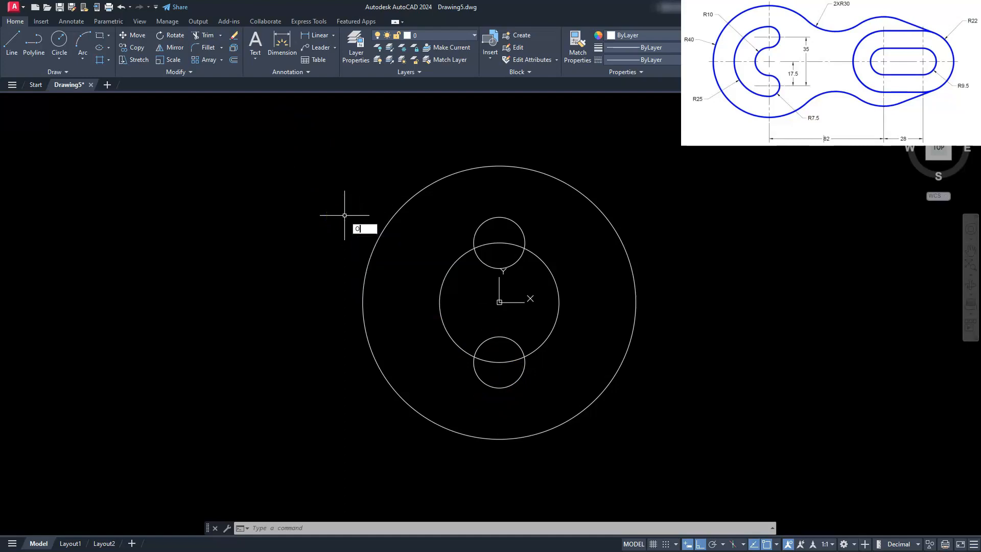
Offset the 35-diameter circle both outward and inward by 7.5, picking the distance from the upper small circle's centre to its top quadrant.
key("Return")
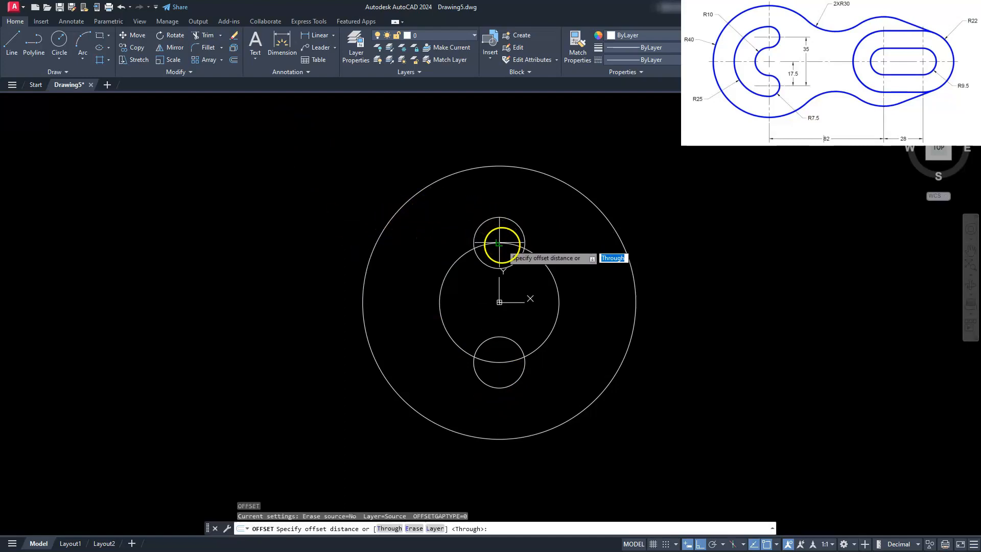
scroll(511, 236, "up", 2)
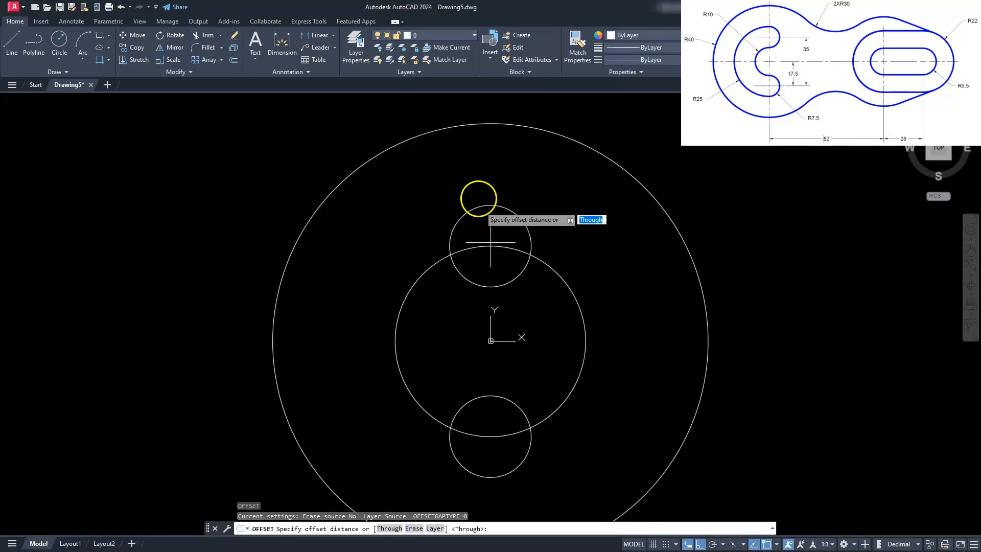
left_click(490, 247)
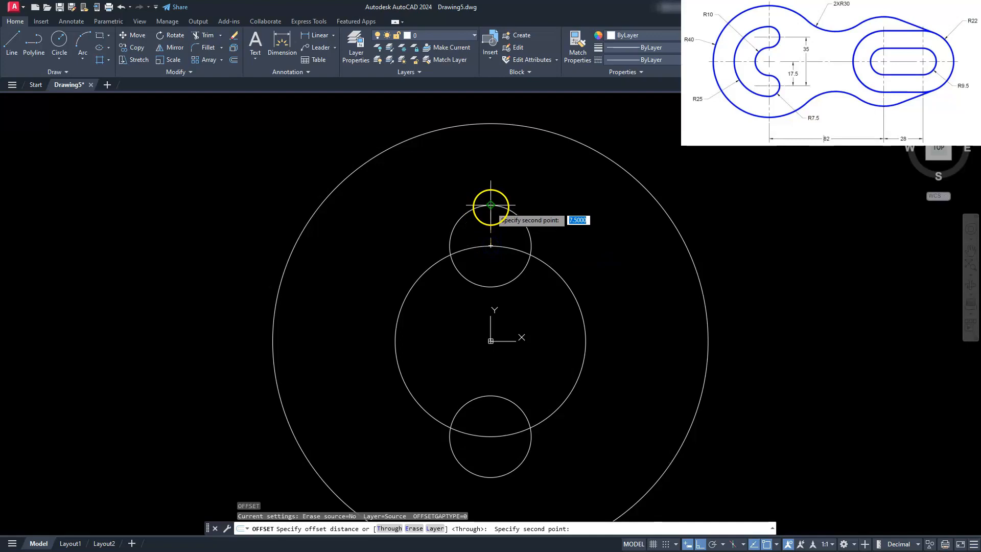
left_click(490, 206)
scroll(491, 206, "down", 2)
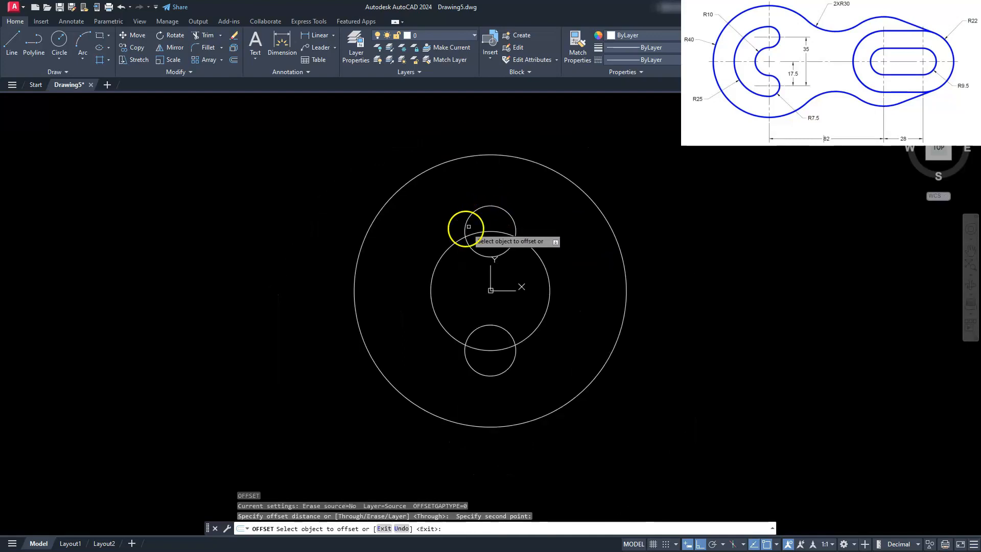
left_click(458, 242)
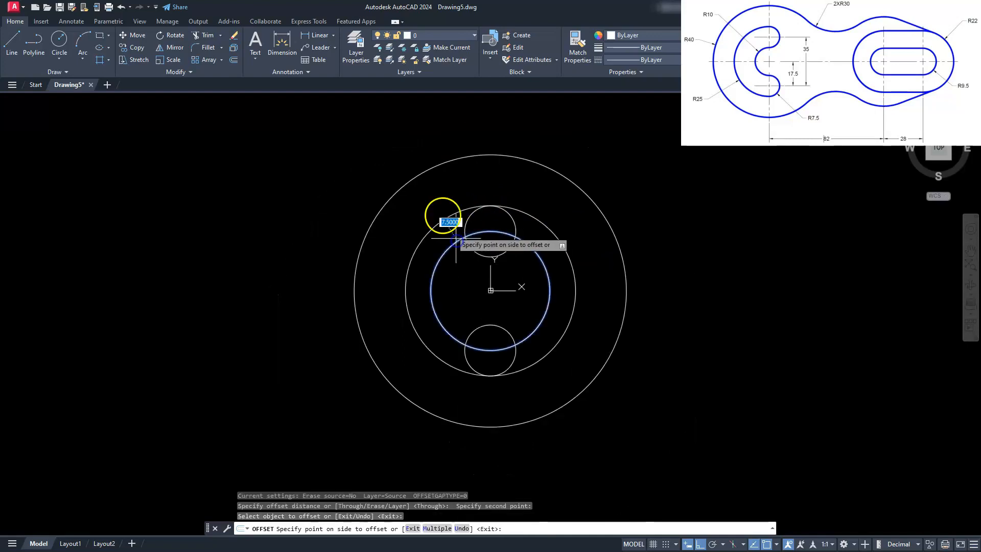
left_click(438, 209)
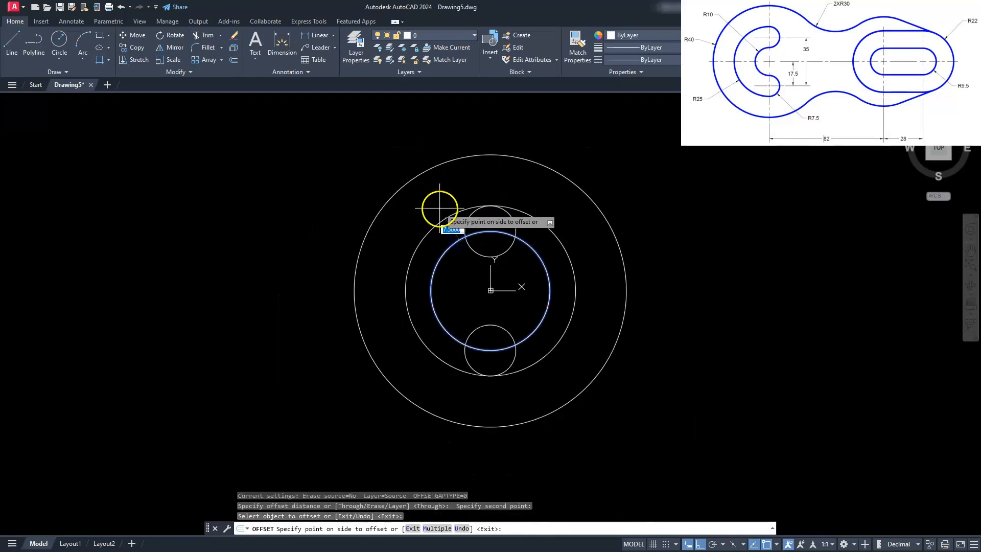
left_click(454, 241)
left_click(462, 268)
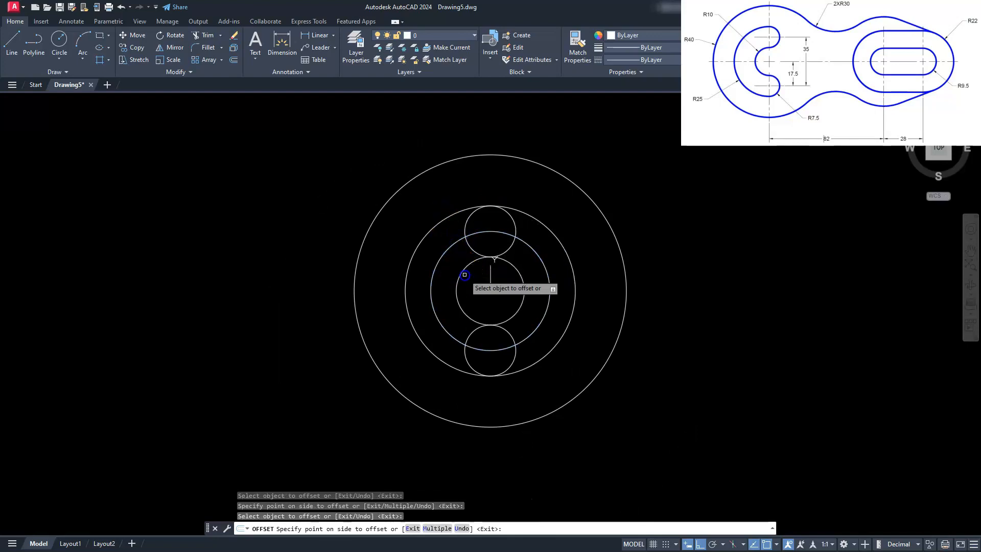
key("Escape")
key("Escape")
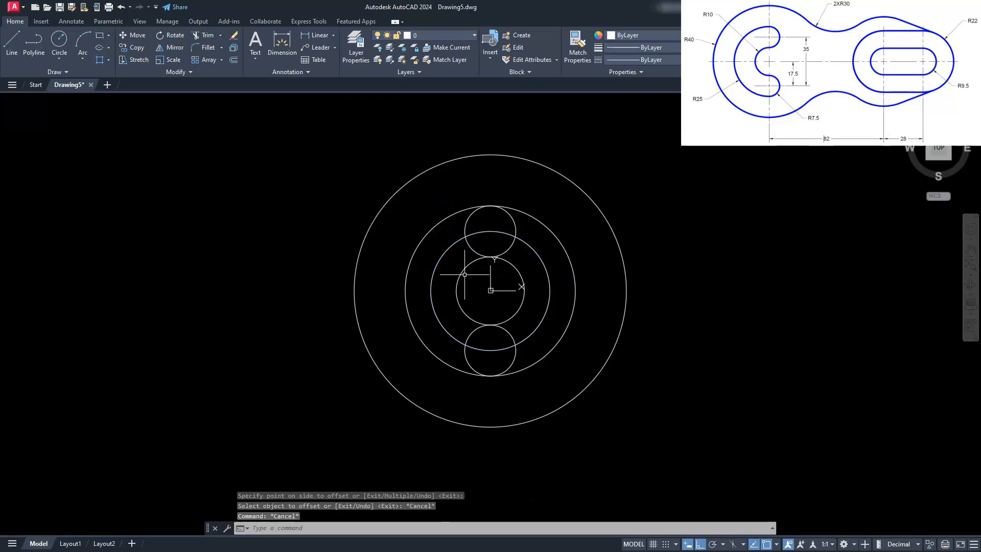
Erase the 35-diameter construction circle and trim the inner circles into the outline of the C-shaped slot.
left_click(451, 246)
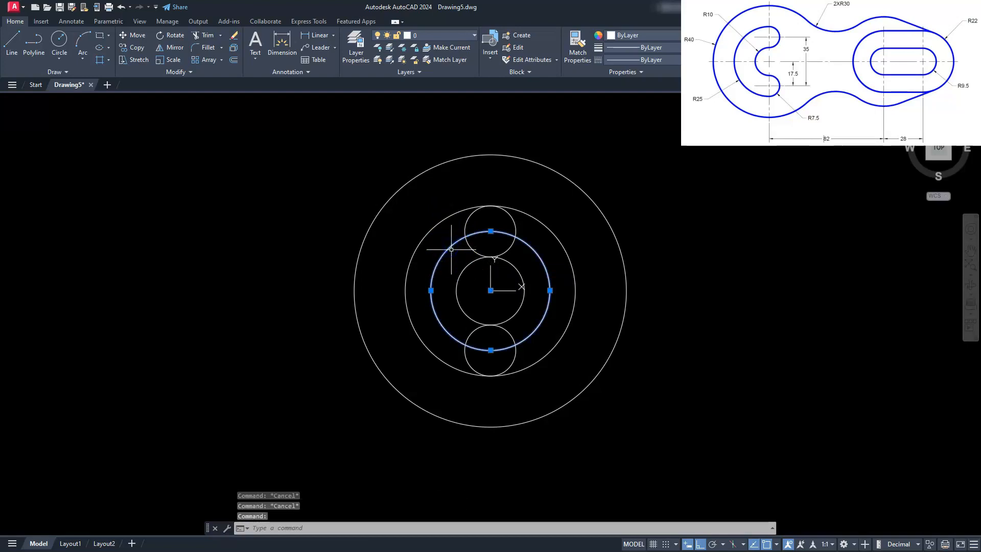
key("Delete")
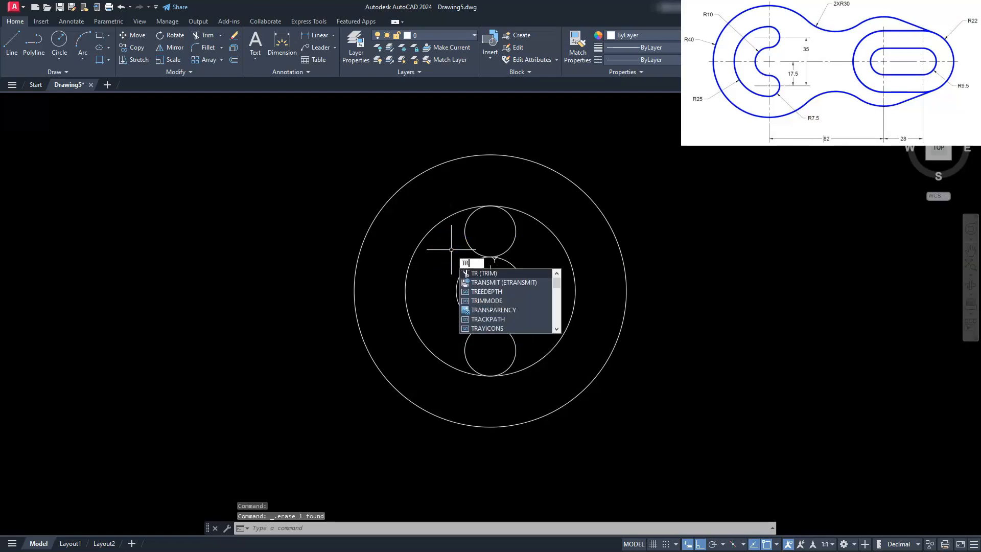
key("Return")
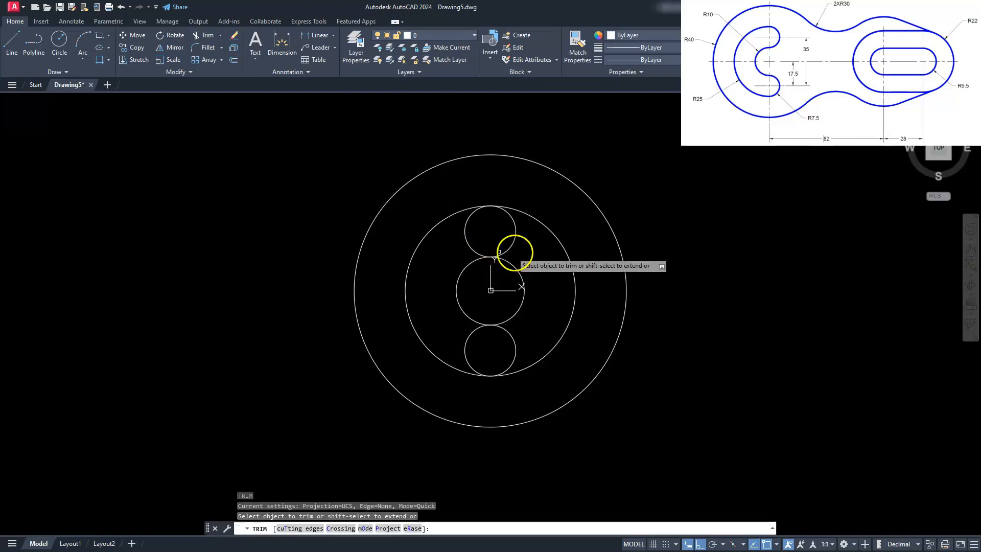
left_click(520, 277)
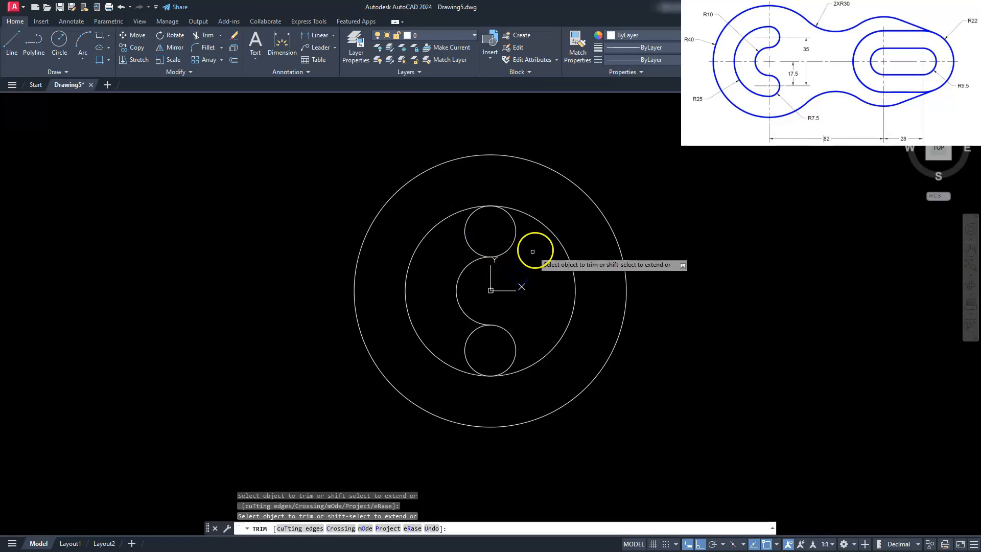
left_click(552, 235)
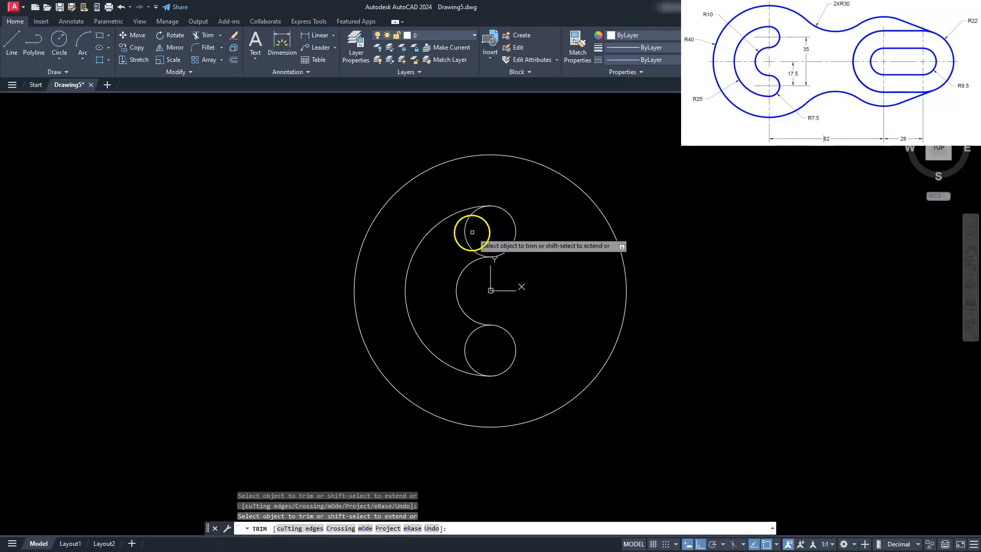
left_click(466, 236)
left_click(467, 336)
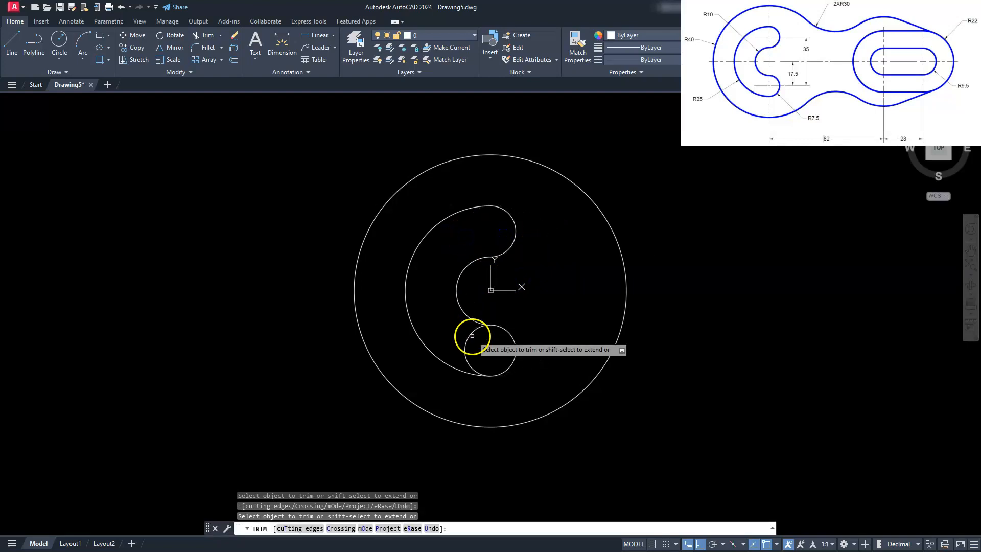
key("Return")
scroll(472, 297, "down", 2)
key("Escape")
key("Escape")
key("Escape")
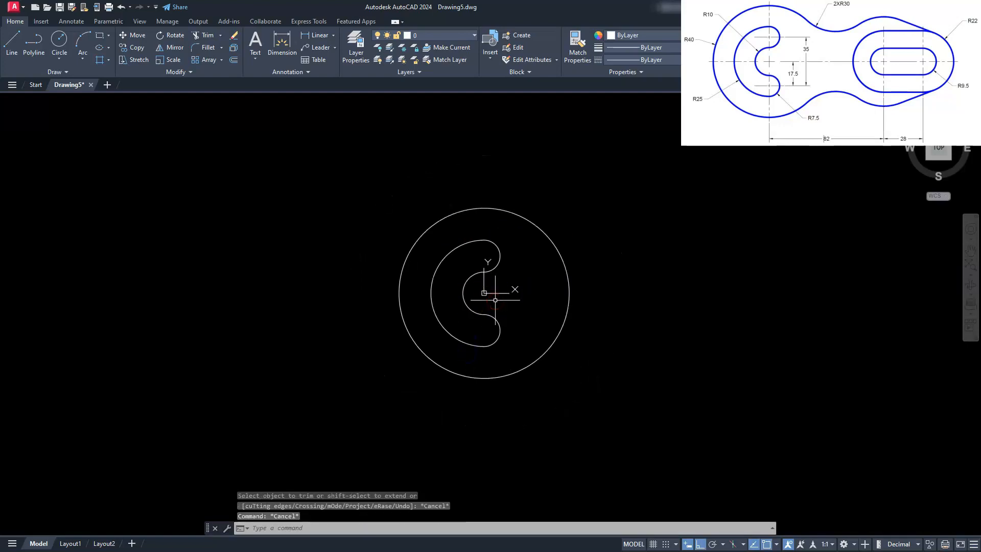
Draw a circle of radius 22 centred at 82,0.
middle_click_drag(600, 295, 469, 300)
key("Escape")
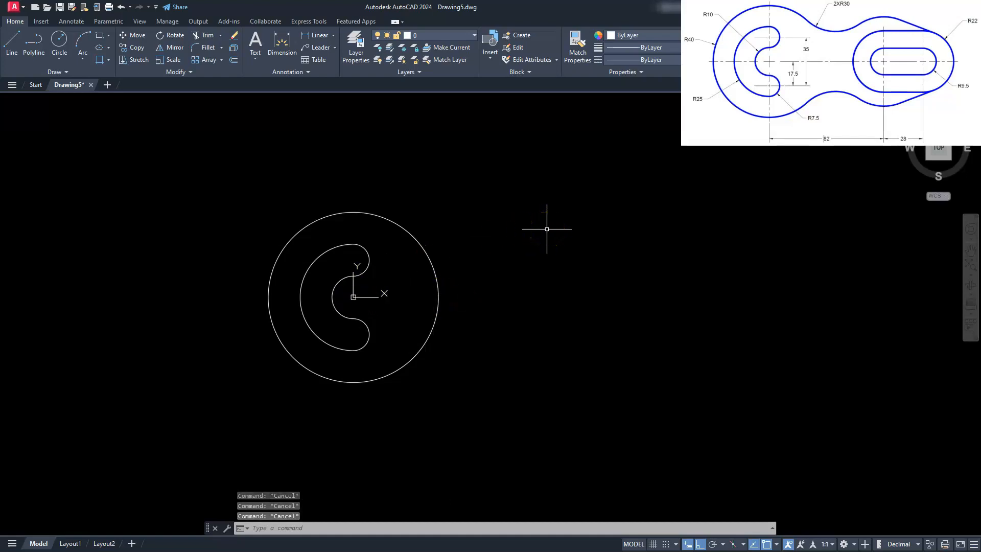
type("c")
key("Return")
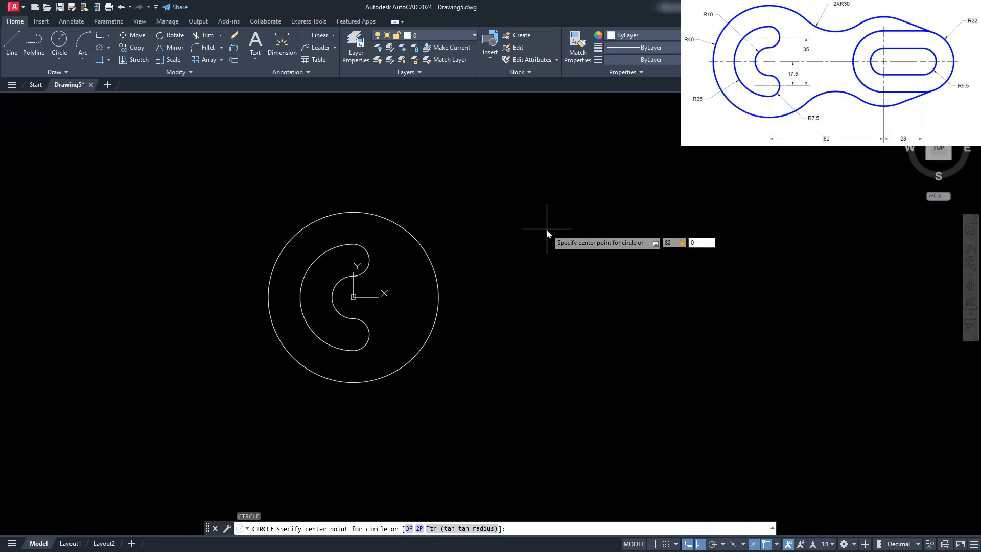
key("Return")
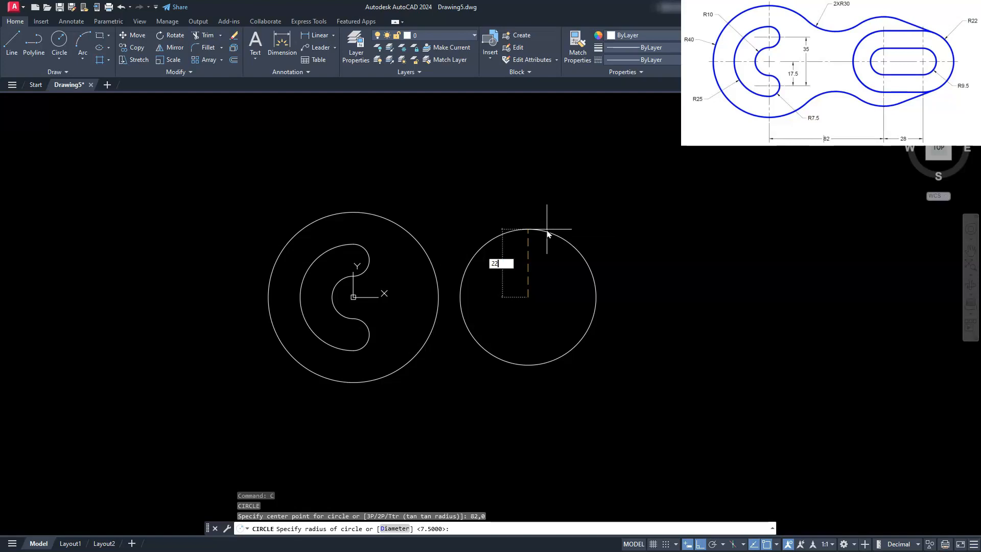
key("Return")
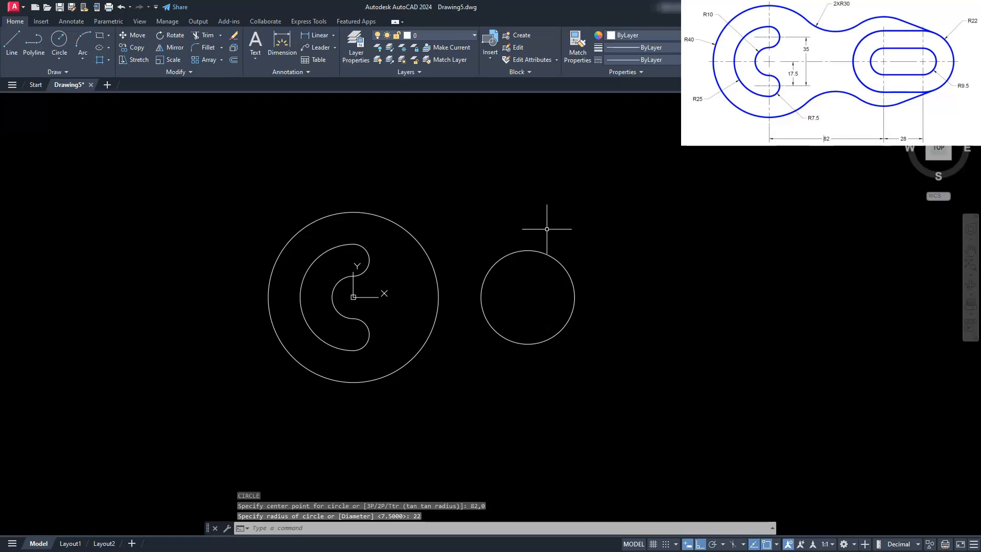
Draw a concentric circle of radius 9.5 inside the radius 22 circle.
key("Return")
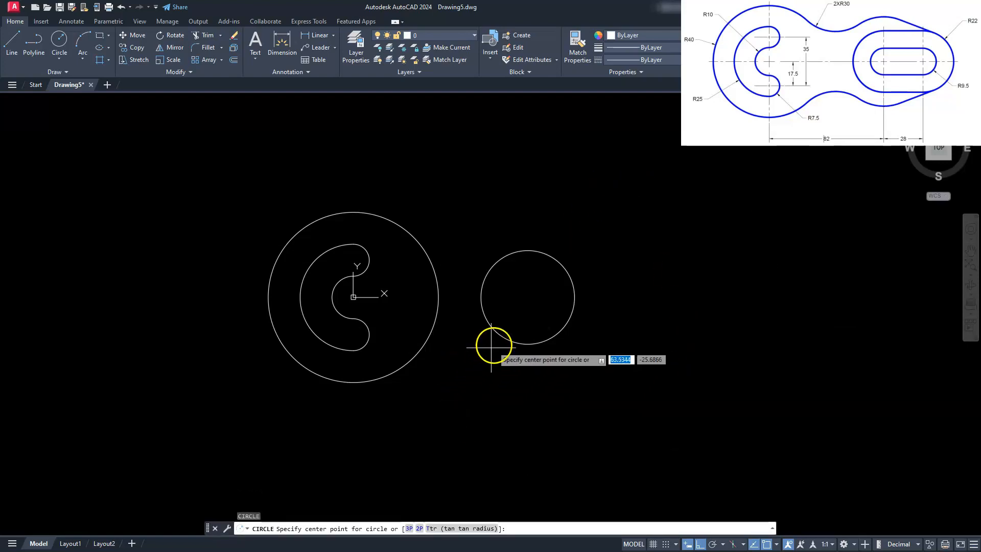
left_click(528, 297)
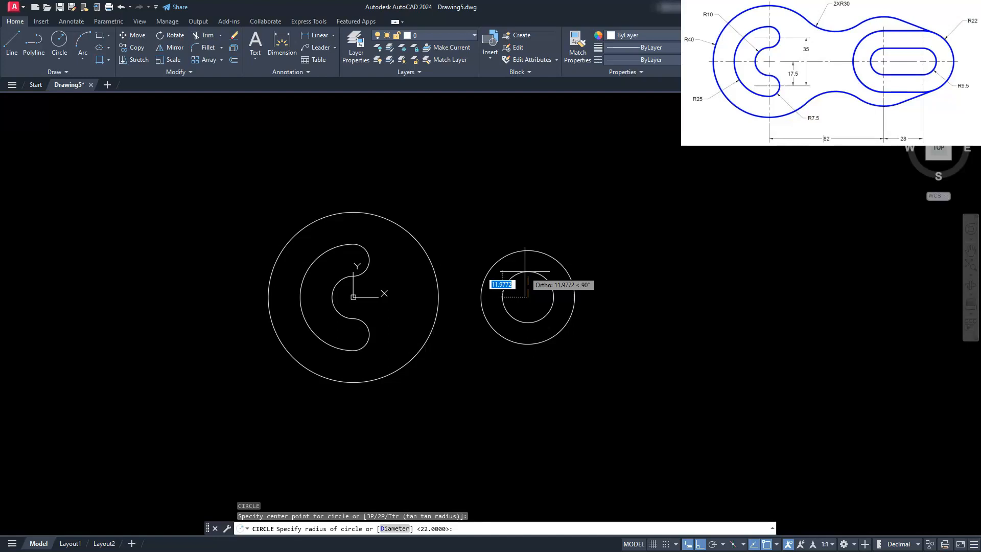
type("9.5")
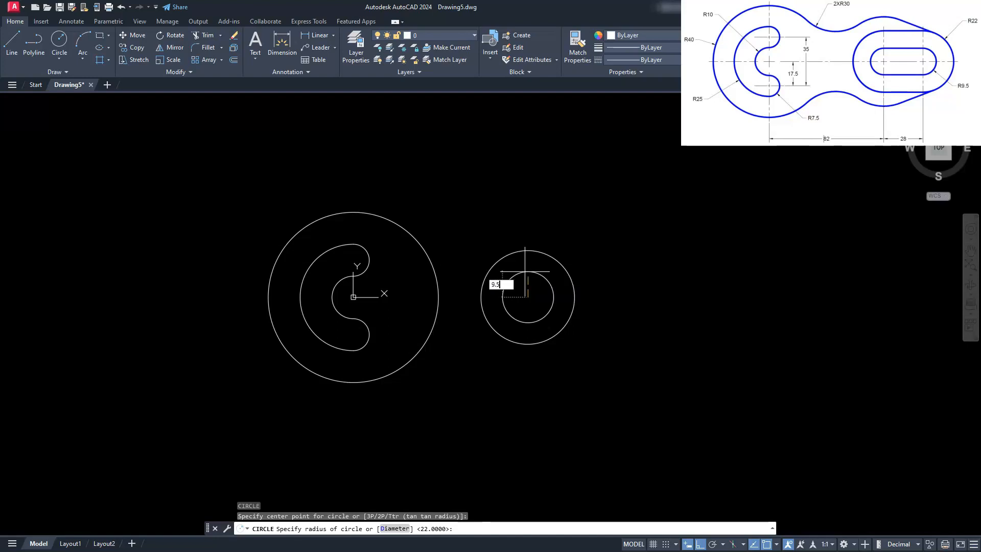
key("Return")
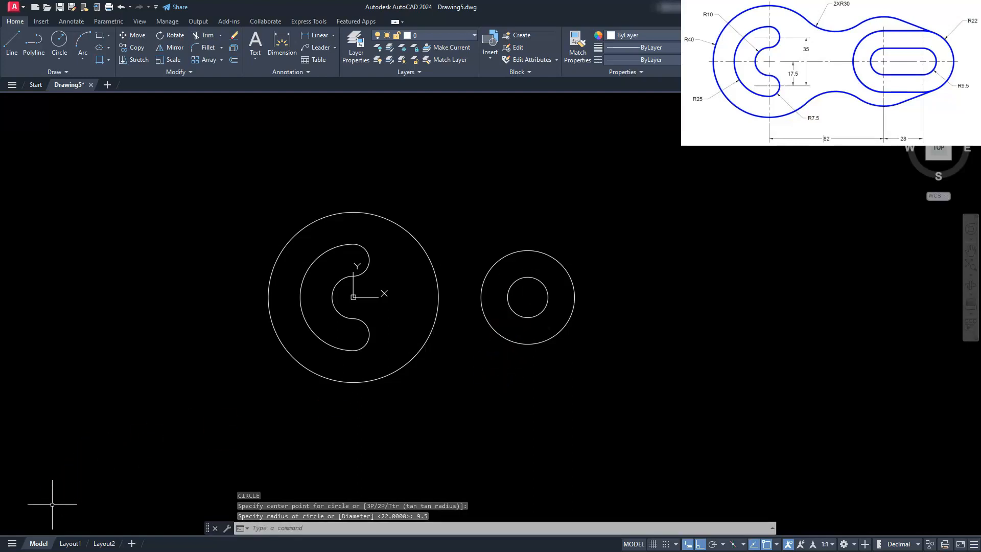
left_click(367, 381)
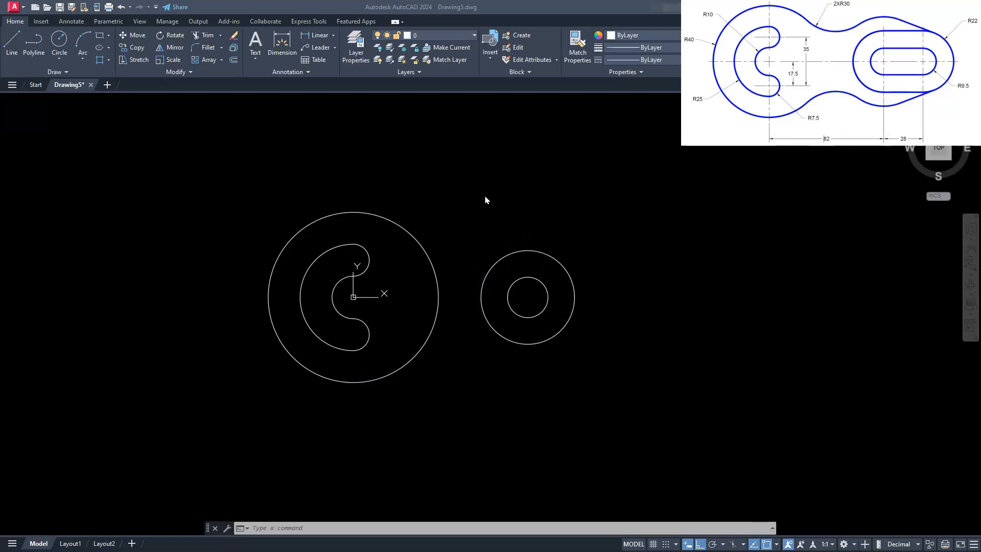
Draw a circle of radius 32 sharing the centre of the radius 22 circle.
scroll(486, 200, "up", 2)
key("Escape")
key("Escape")
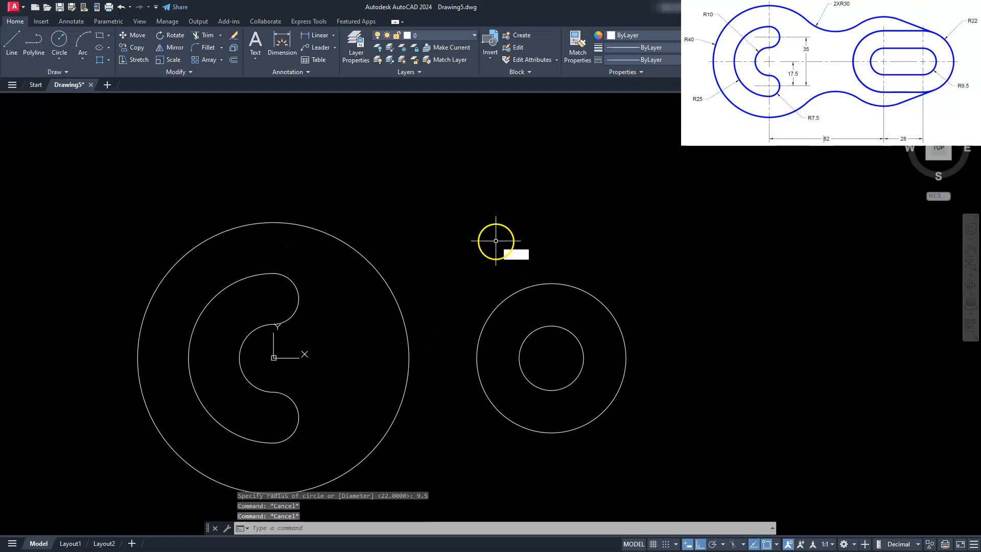
type("c")
key("Return")
left_click(552, 357)
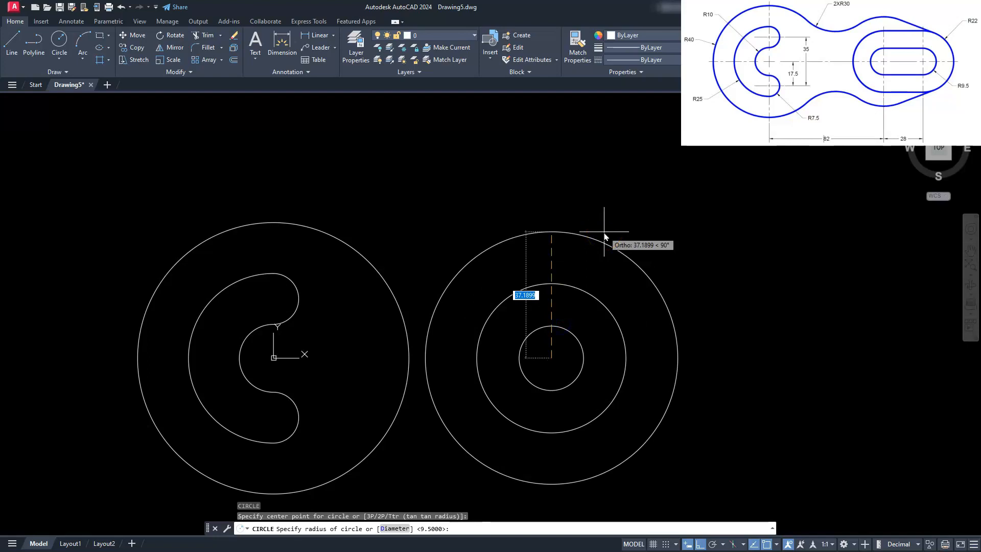
type("32")
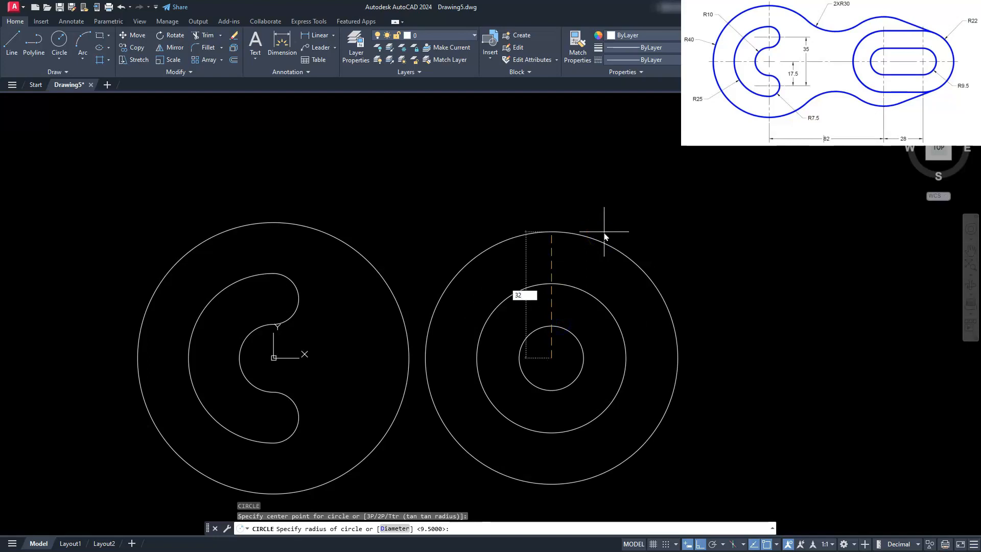
key("Return")
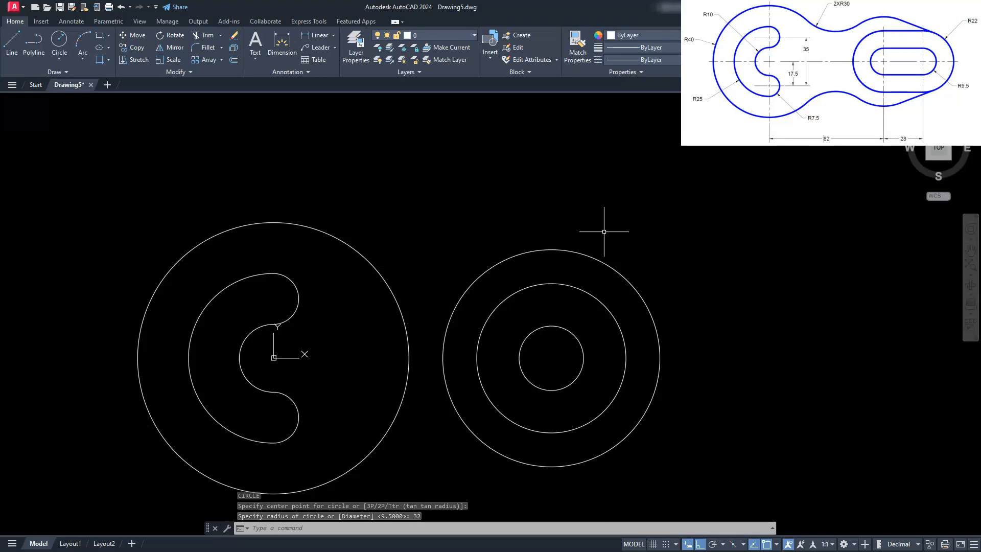
Copy the radius 22 and radius 9.5 circles 28 units horizontally, away from the C-shaped slot.
type("CO")
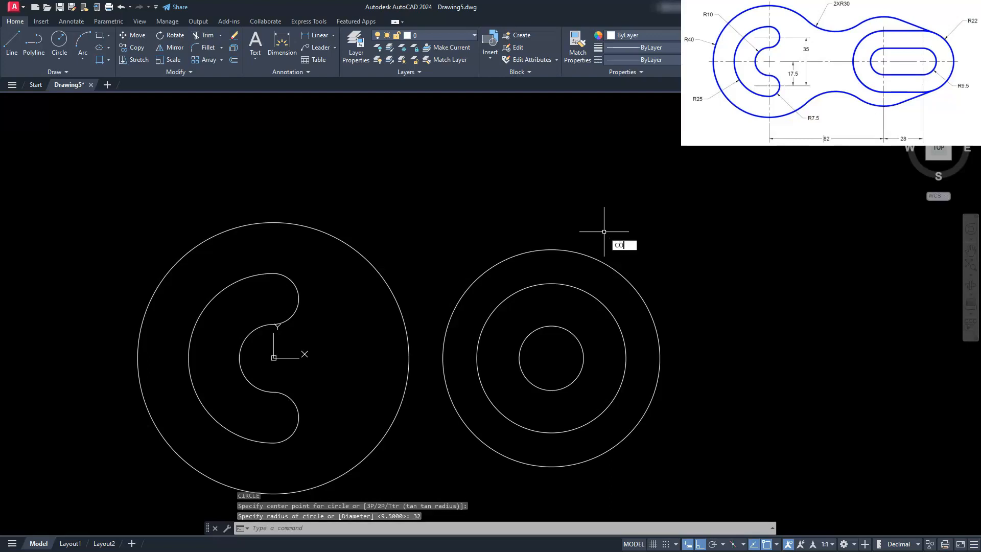
key("Return")
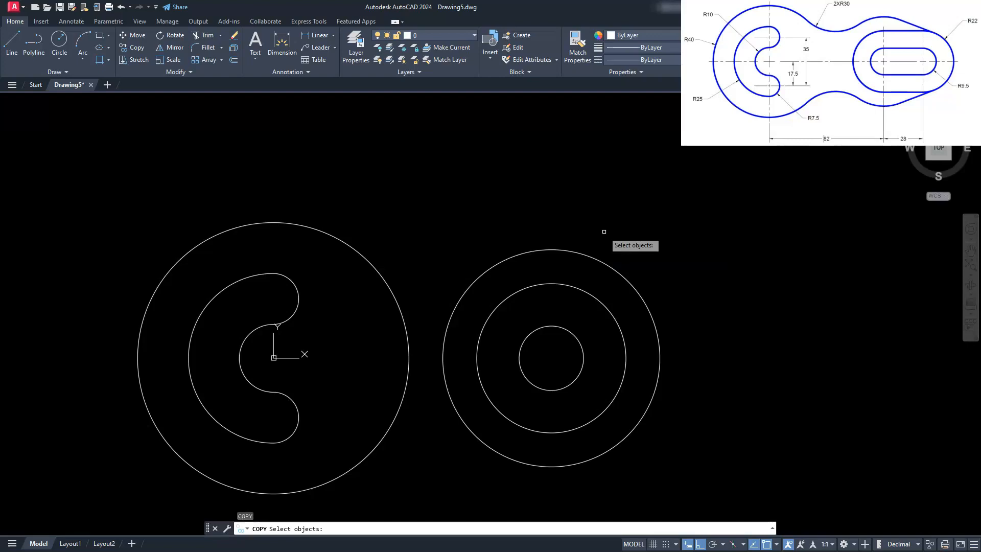
left_click(600, 283)
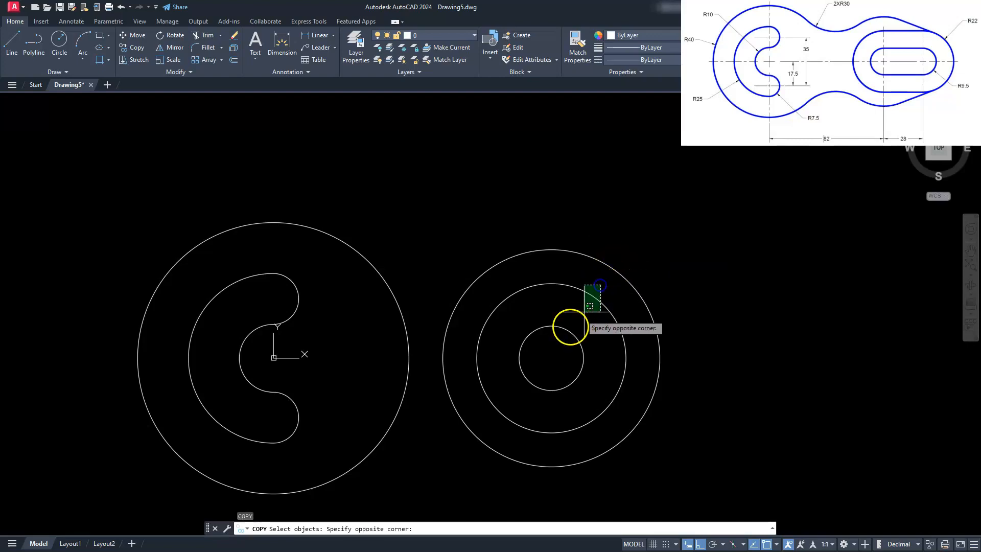
left_click(546, 362)
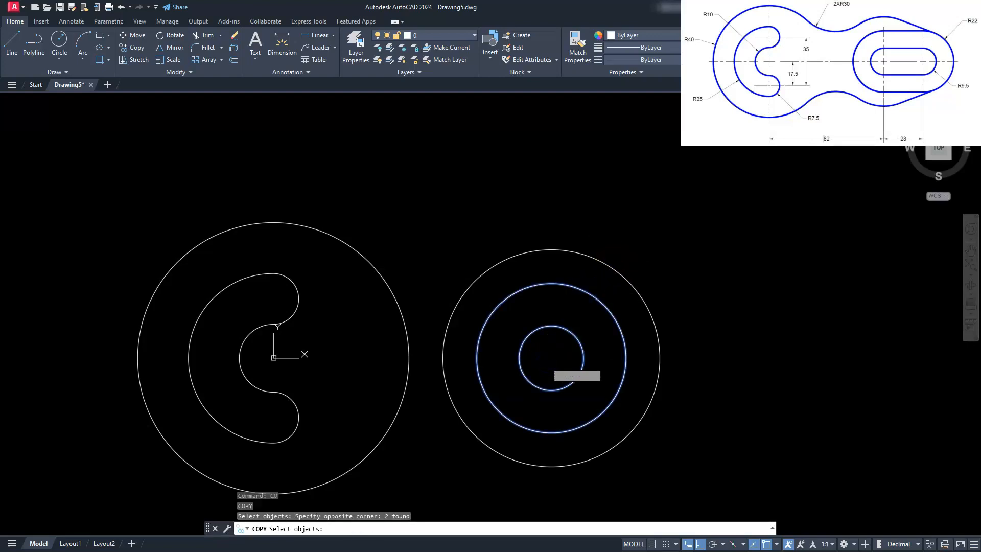
key("Return")
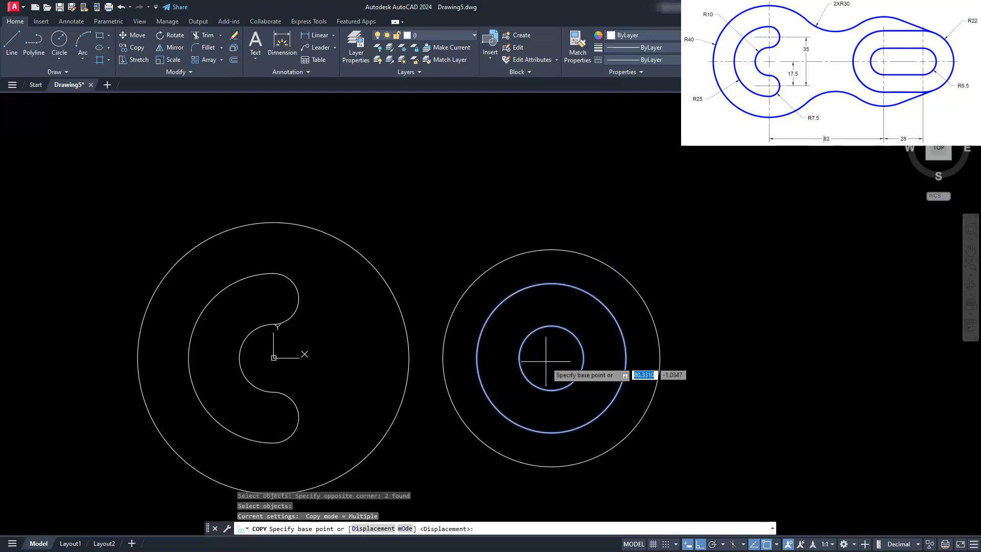
left_click(441, 198)
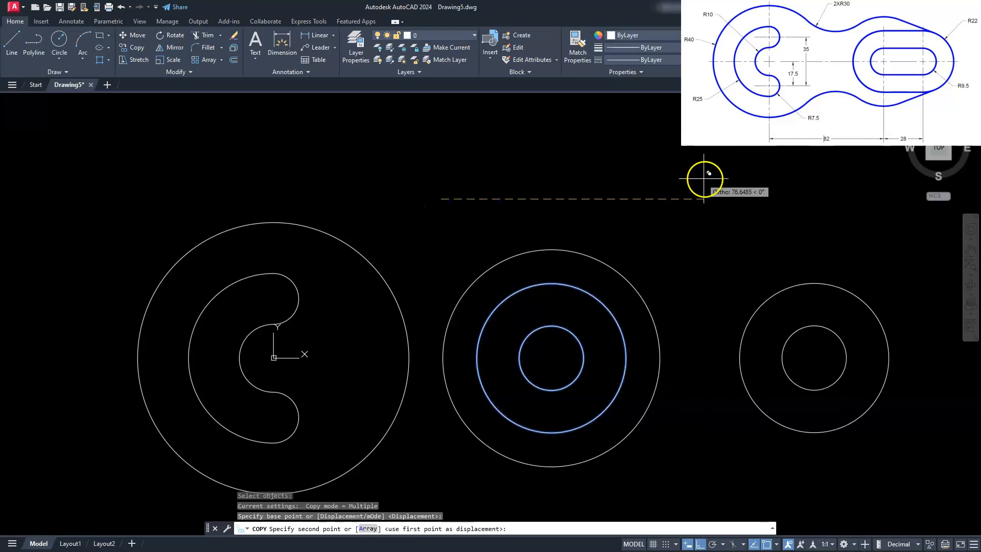
type("28")
key("Return")
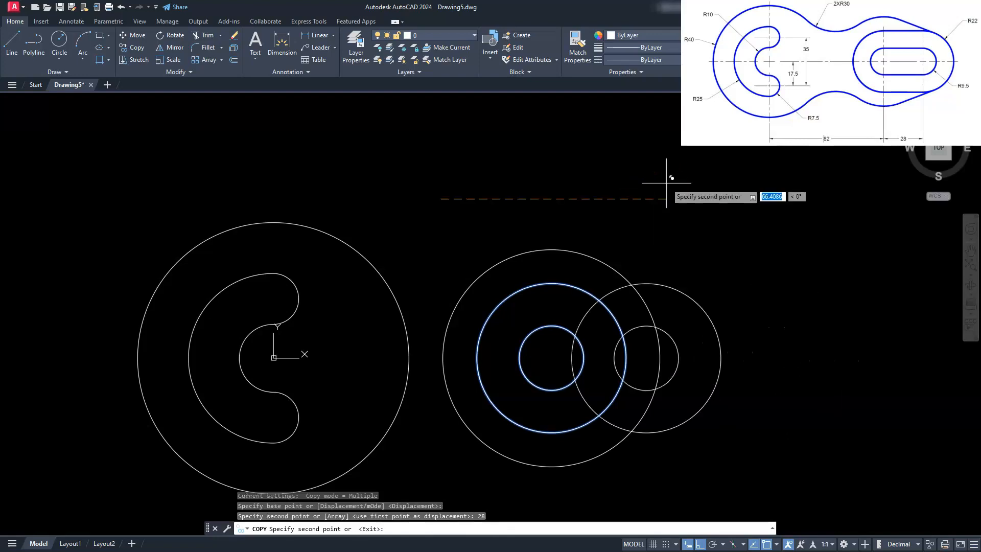
middle_click_drag(631, 319, 565, 219)
key("Escape")
key("Escape")
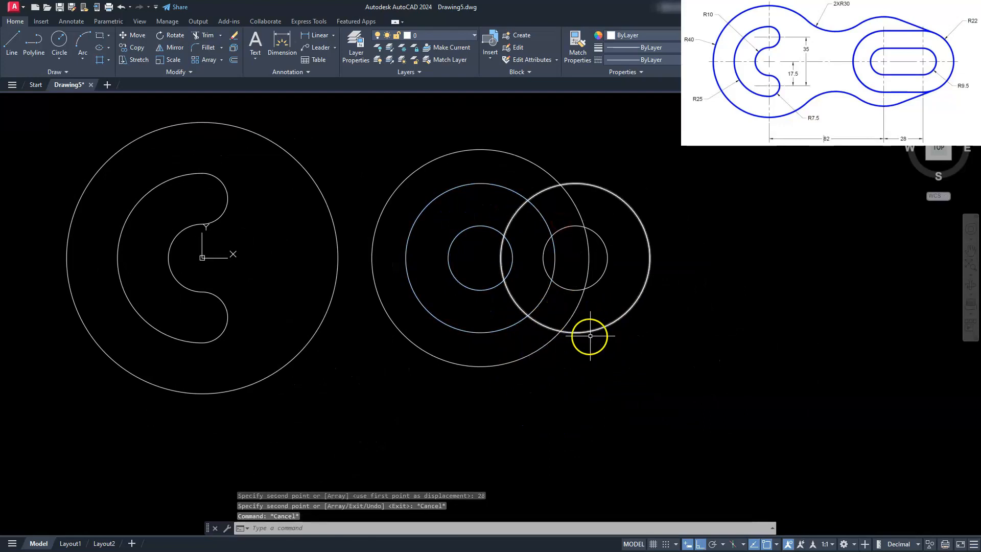
key("Escape")
Draw a line tangent to the lower side of the radius 32 circle and the lower side of the copied radius 22 circle.
type("l")
key("Return")
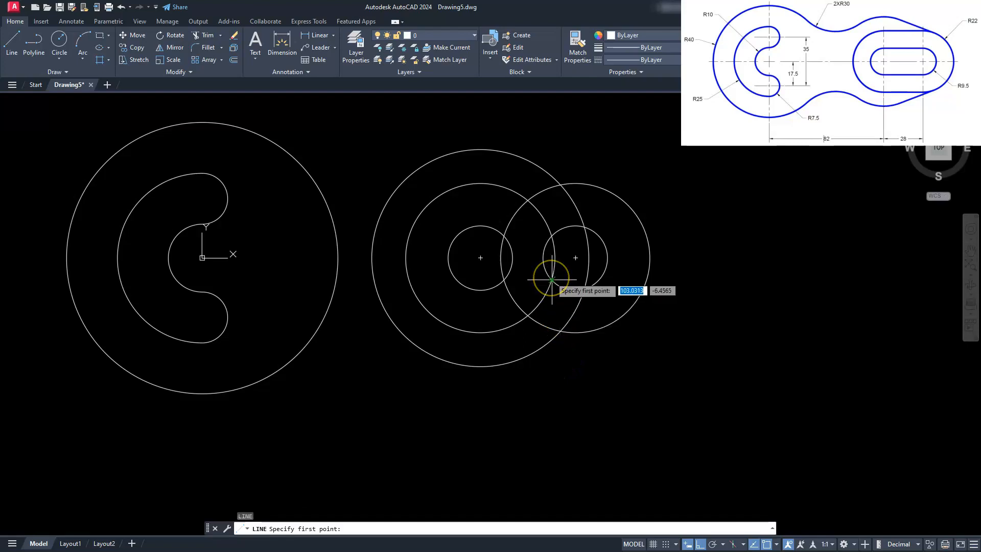
type("T")
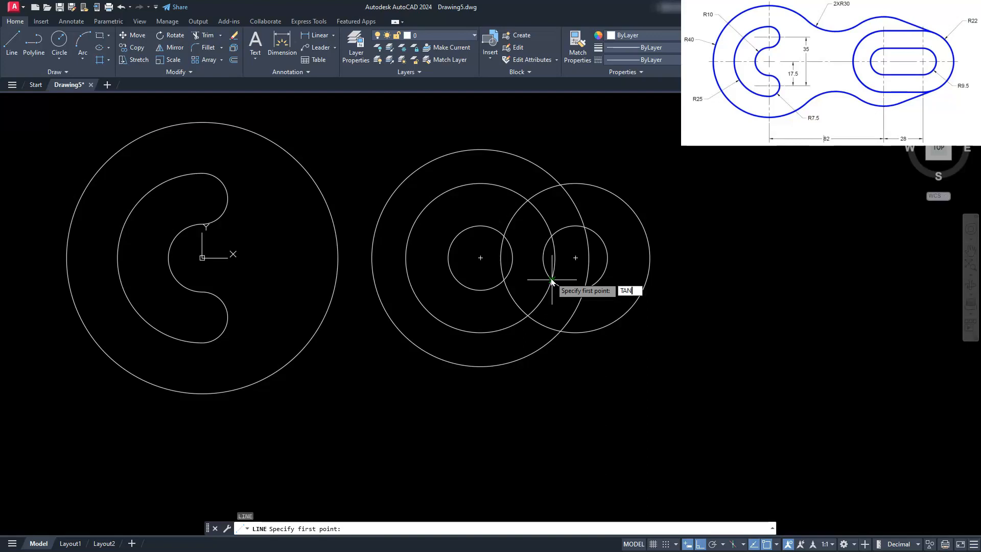
type("an")
key("Return")
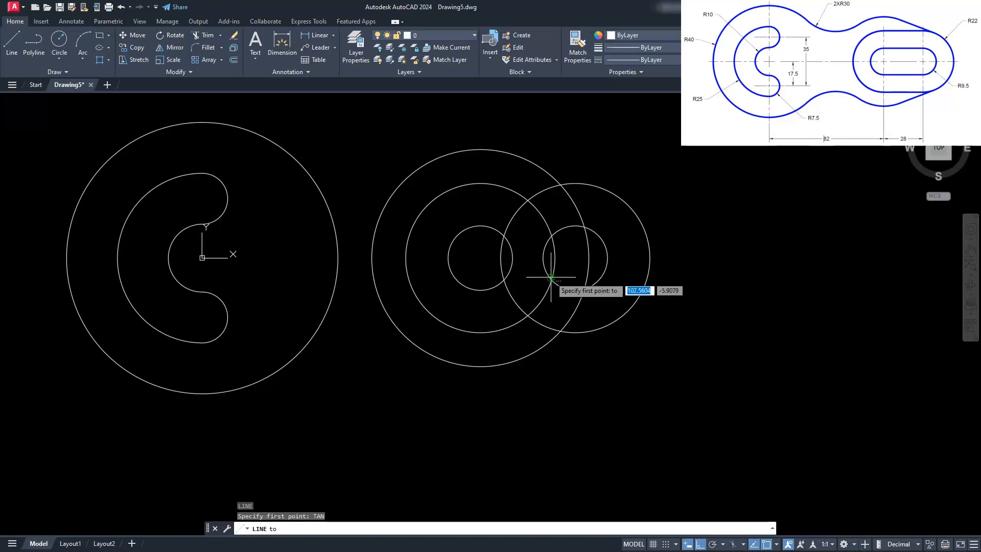
left_click(500, 366)
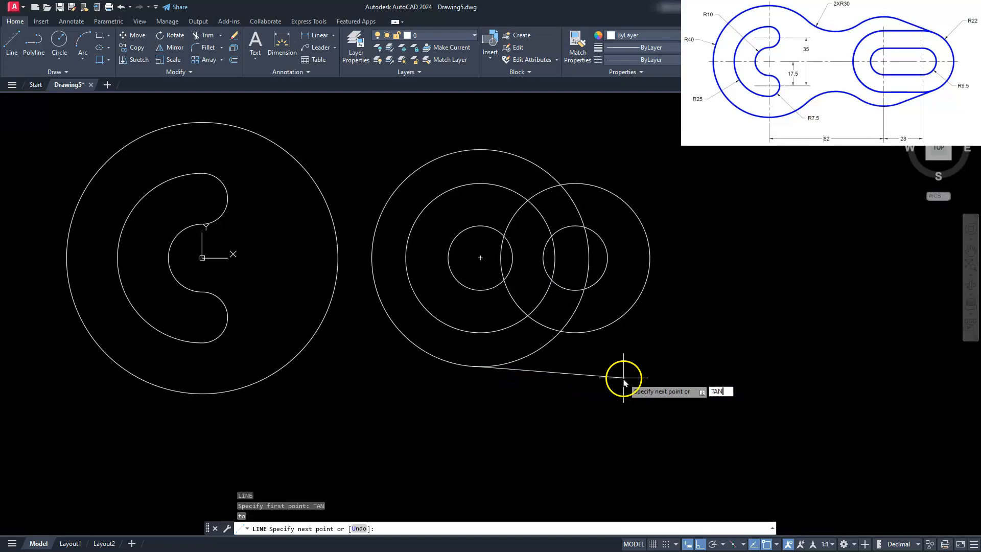
type("TAN")
key("Return")
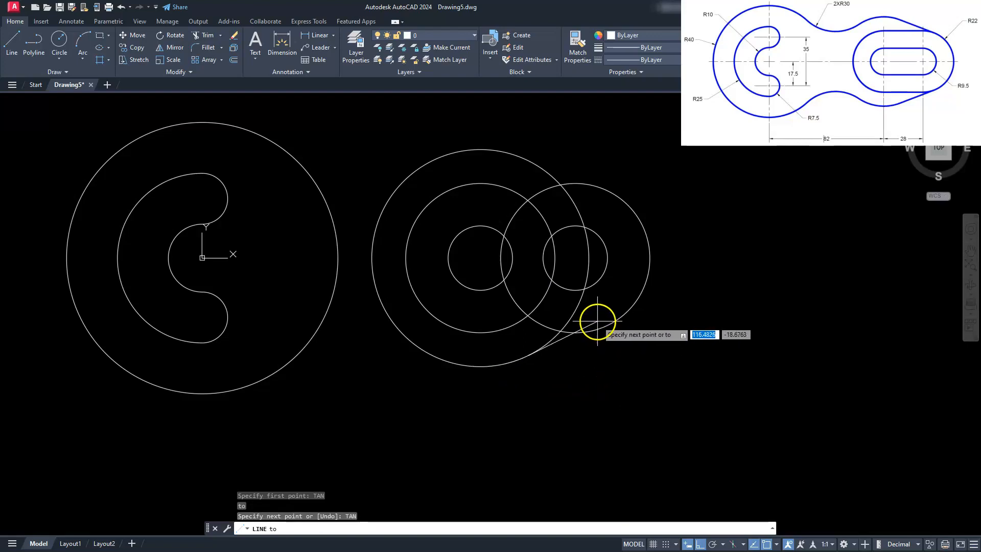
left_click(597, 332)
key("Escape")
key("Escape")
key("Escape")
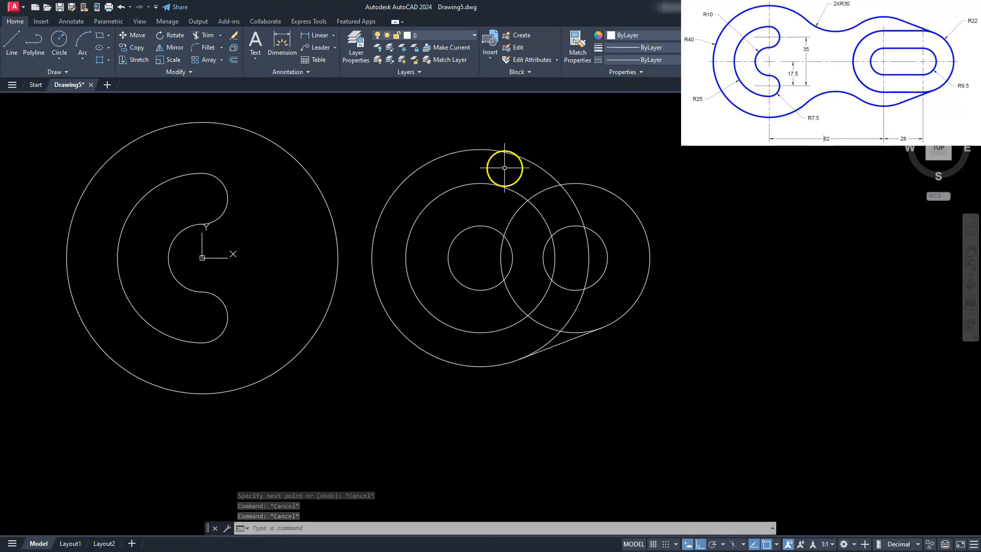
Mirror the lower tangent line about the part's horizontal centreline, keeping the original line.
type("MI")
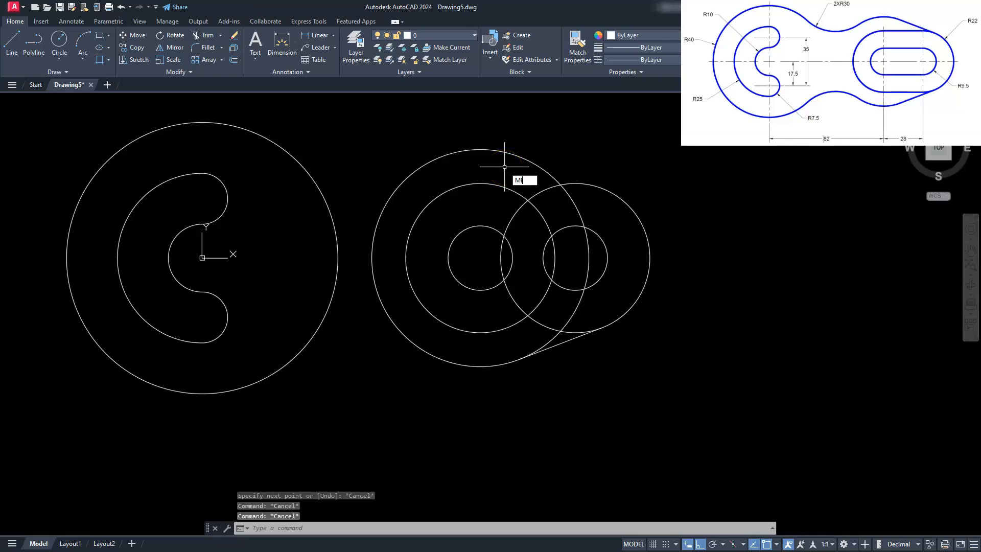
key("Return")
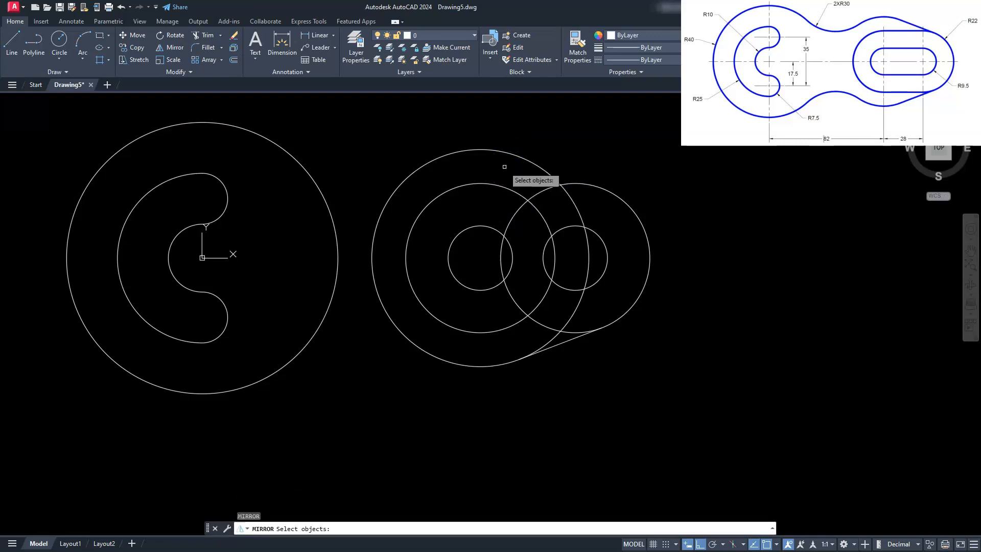
left_click(565, 341)
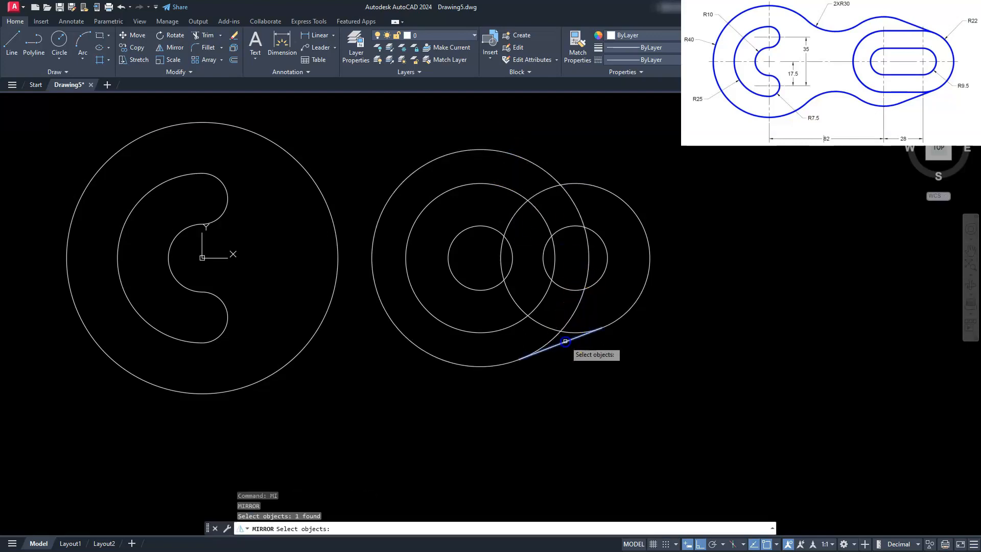
key("Return")
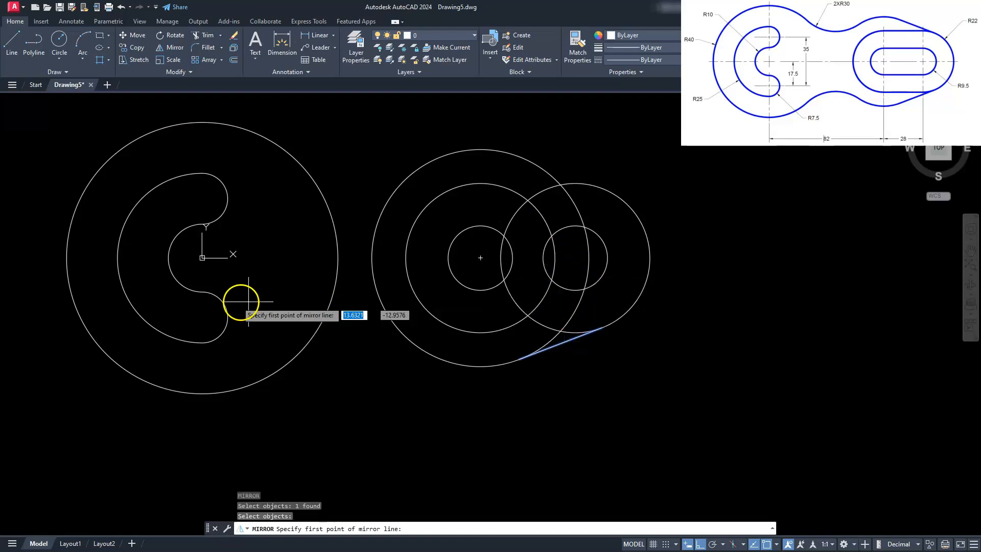
left_click(168, 257)
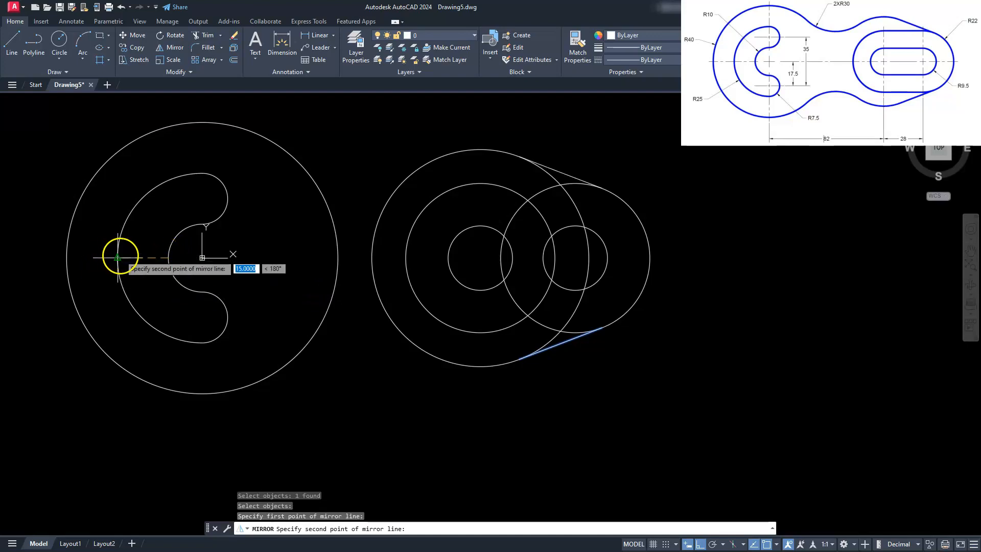
left_click(120, 257)
key("Return")
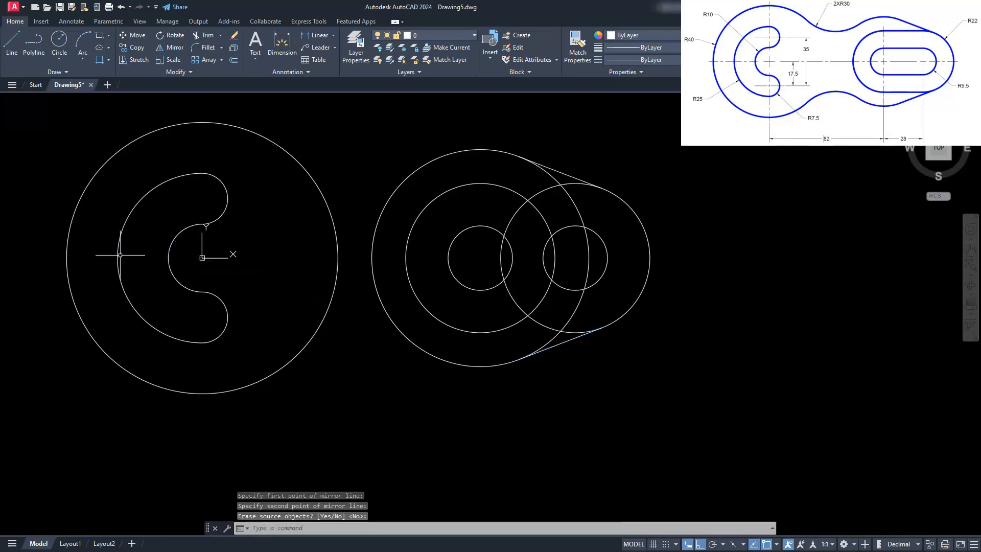
Draw a horizontal line joining the top quadrants of the two radius 9.5 circles.
scroll(466, 211, "up", 5)
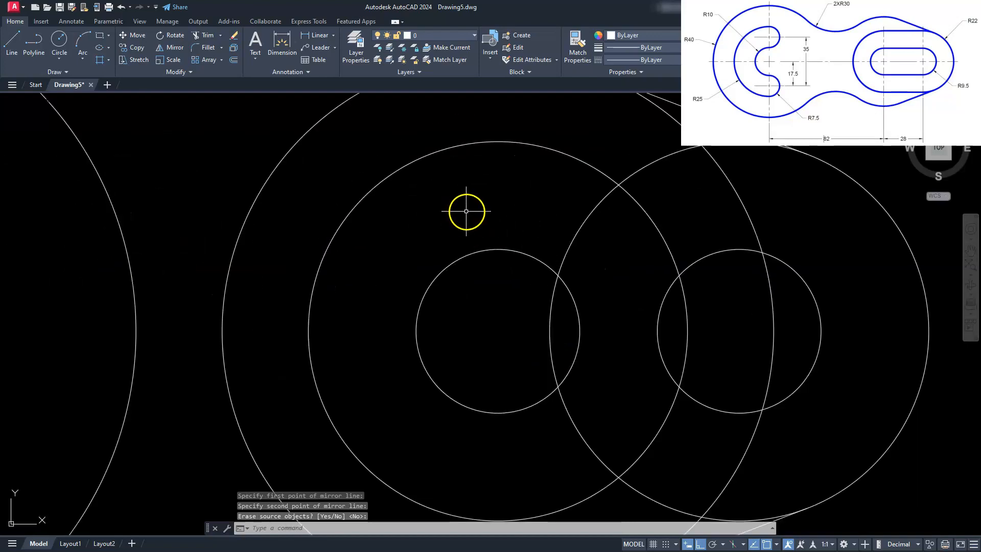
middle_click_drag(645, 270, 607, 256)
key("Escape")
key("Escape")
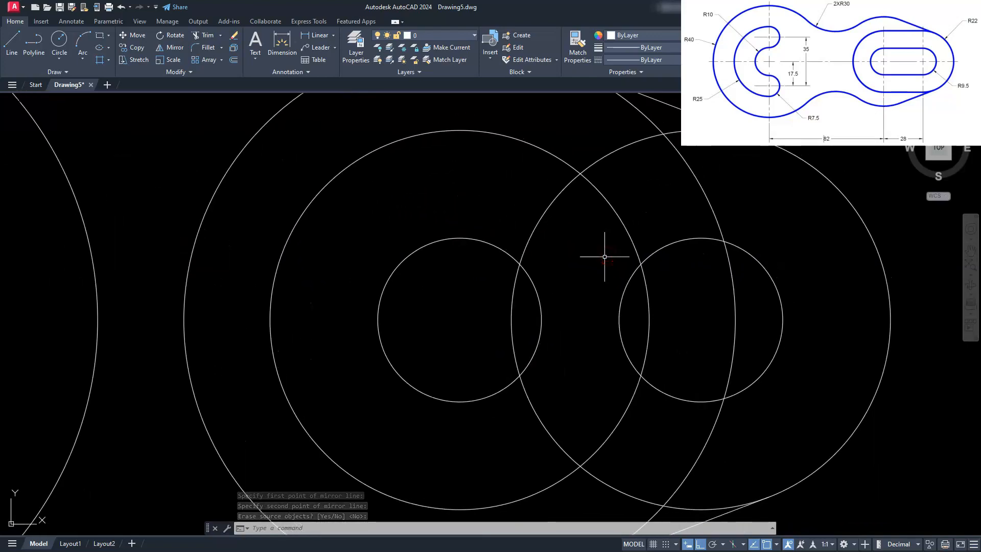
key("Escape")
type("l")
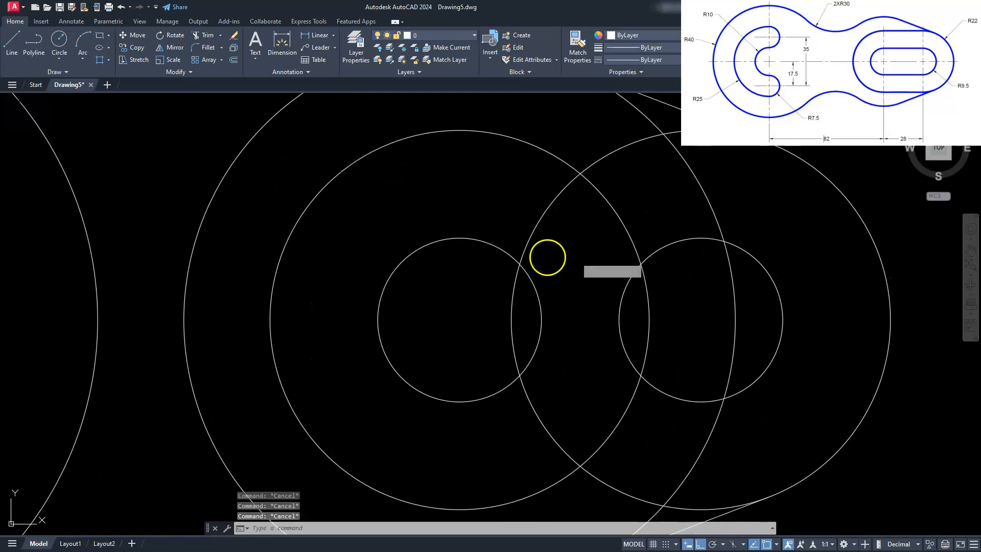
key("Return")
left_click(460, 238)
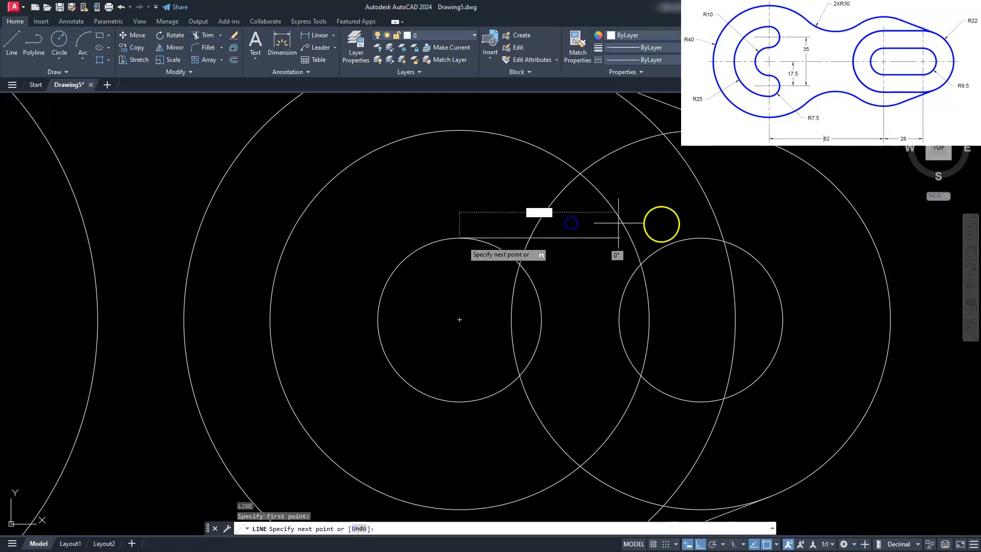
left_click(700, 238)
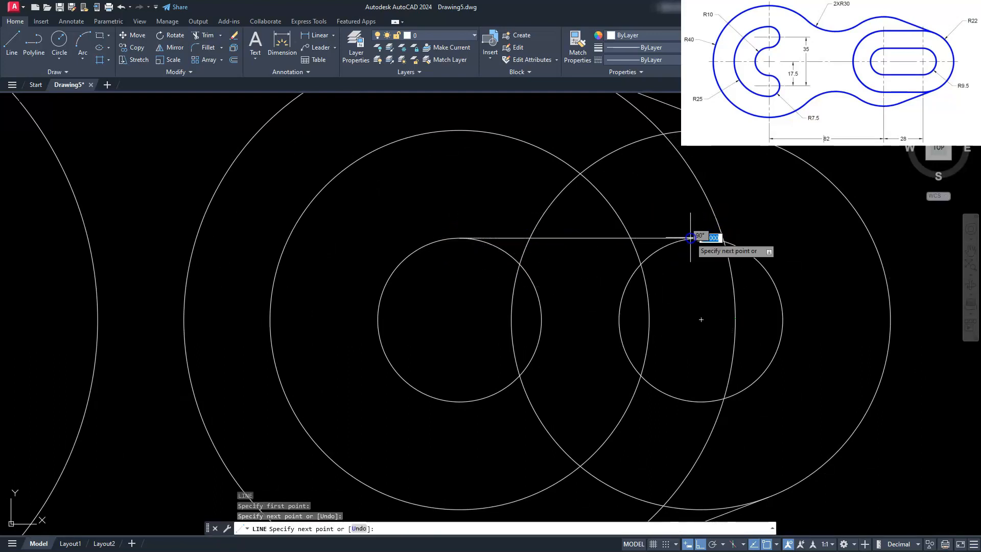
key("Return")
Draw a horizontal line joining the bottom quadrants of the two radius 9.5 circles.
key("Return")
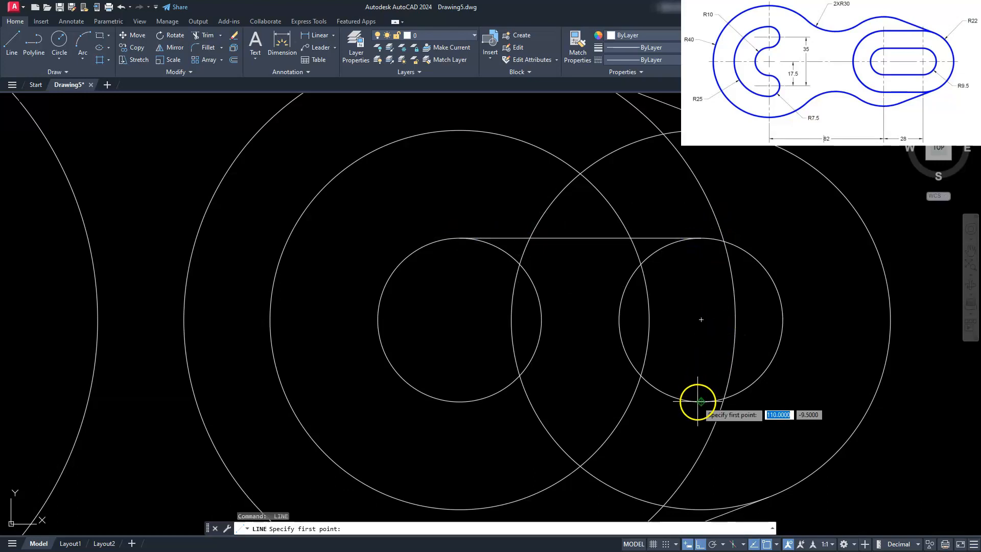
left_click(700, 401)
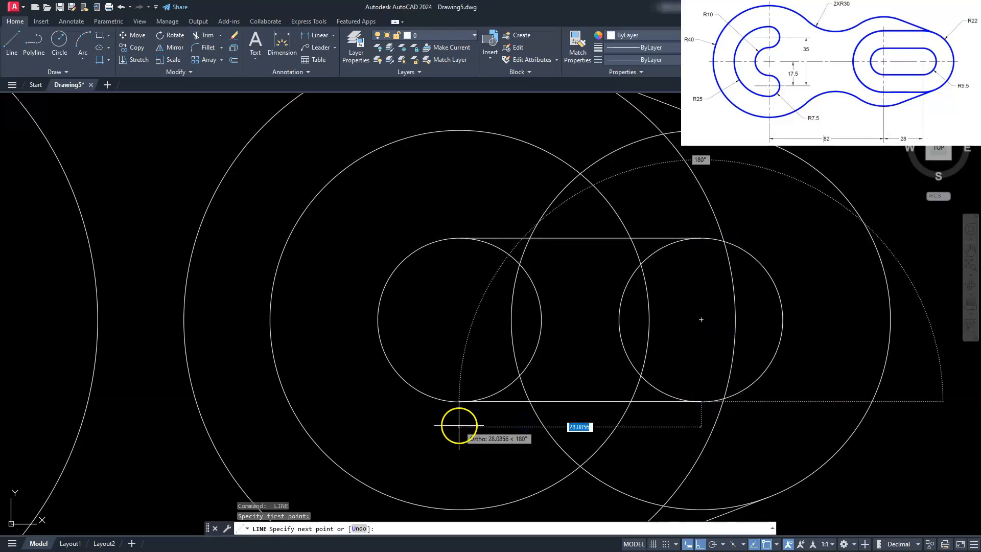
left_click(458, 402)
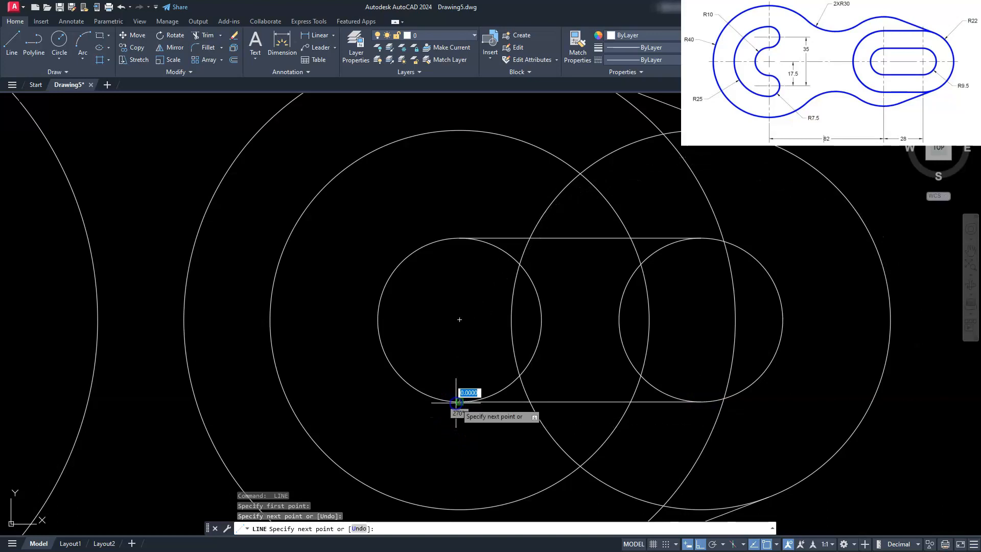
key("Escape")
key("Escape")
Draw a horizontal line joining the top quadrants of the two radius 22 circles.
key("Return")
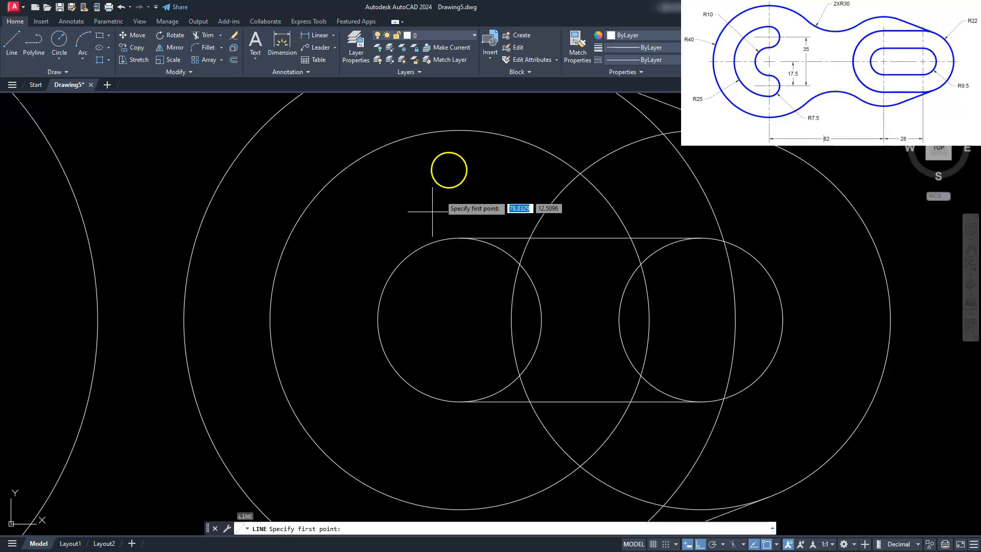
left_click(469, 129)
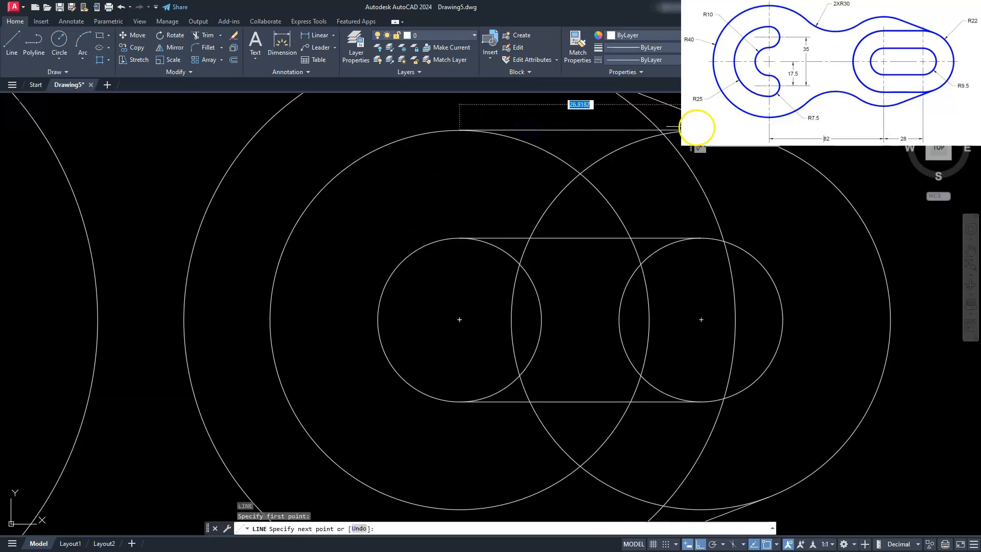
key("Escape")
key("Escape")
key("Escape")
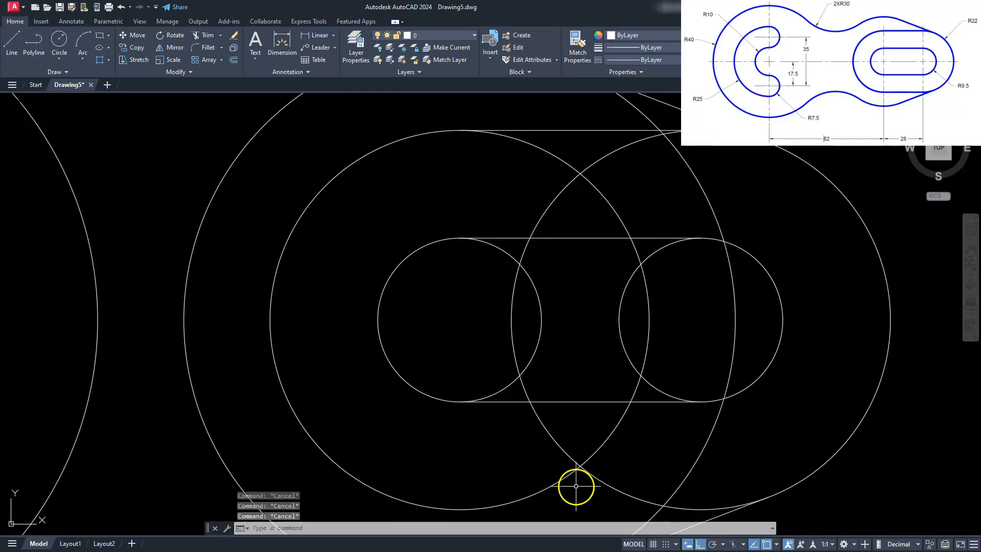
Draw a horizontal line joining the bottom quadrants of the two radius 22 circles.
key("Return")
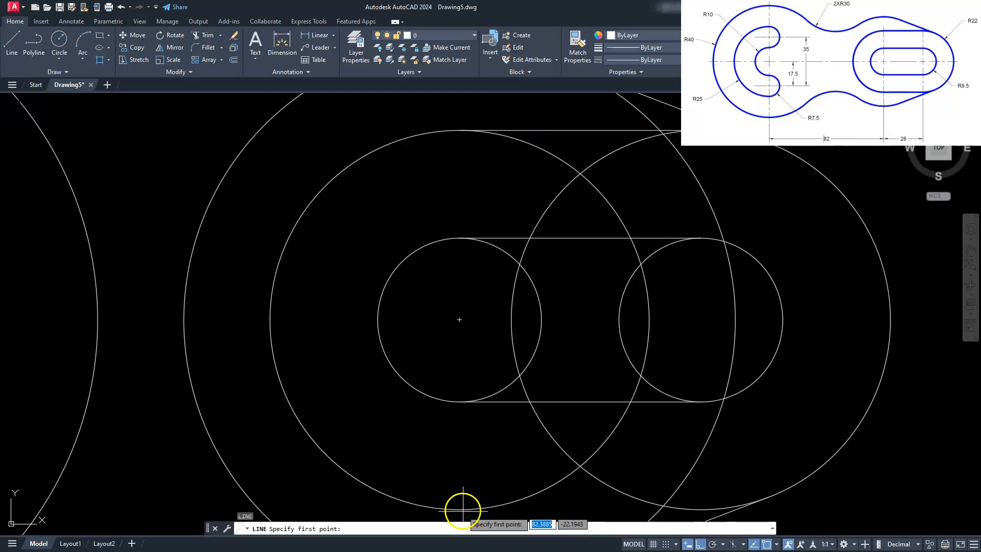
left_click(460, 508)
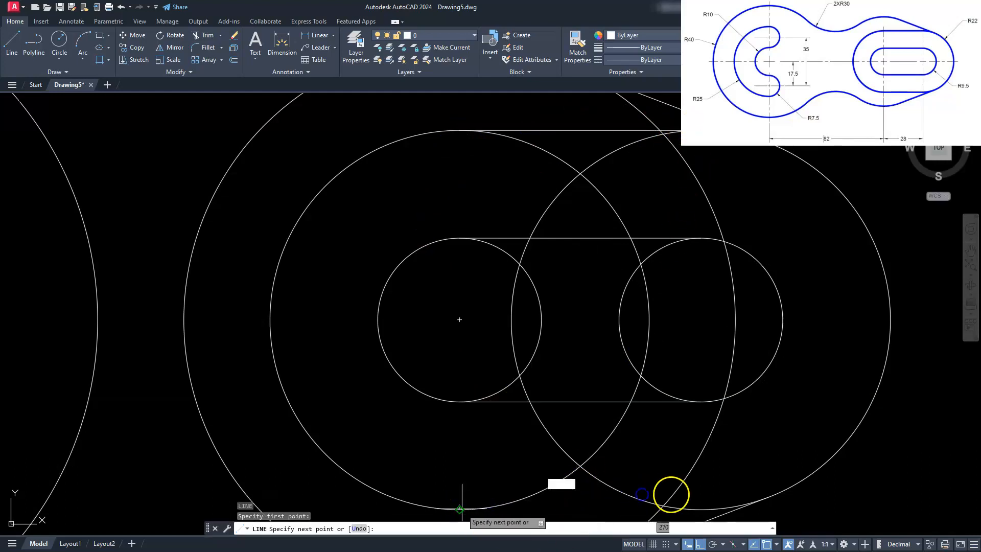
left_click(700, 507)
key("Escape")
key("Escape")
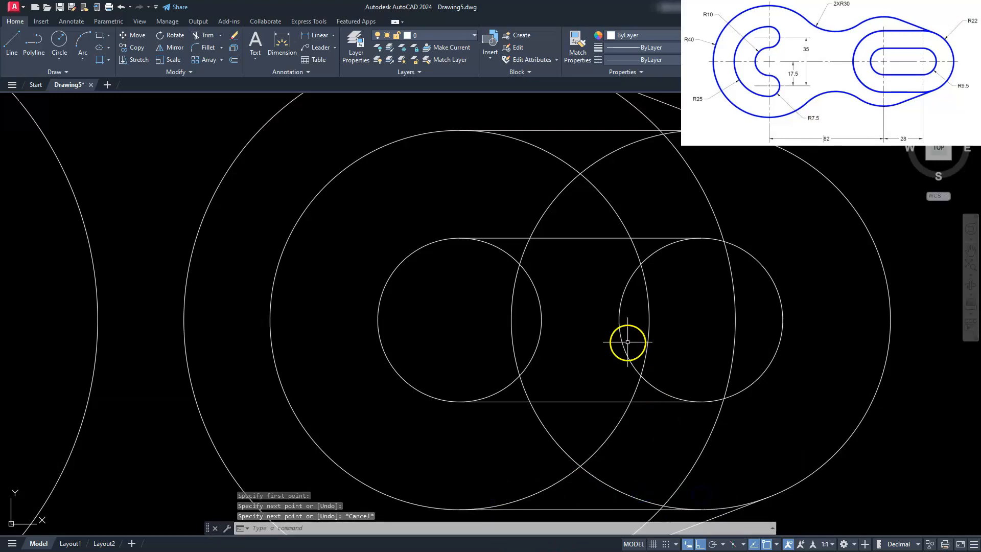
Fillet the upper sides of the radius 40 and radius 32 circles with radius 30, using the Multiple option.
scroll(624, 348, "down", 2)
mouse_move(625, 347)
middle_mouse_down()
mouse_move(648, 307)
mouse_move(755, 319)
middle_mouse_up()
scroll(690, 311, "down", 2)
scroll(572, 332, "down", 3)
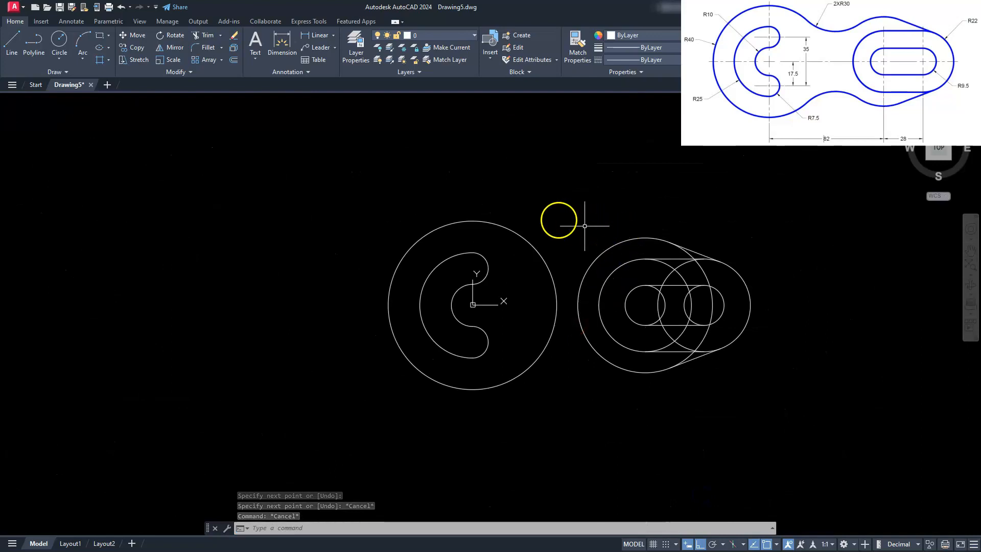
type("f")
key("Return")
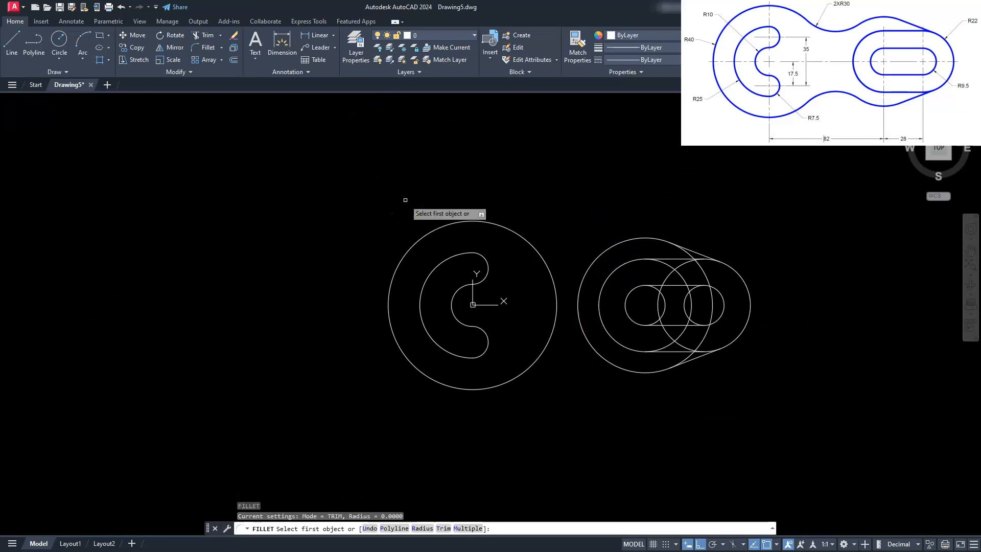
type("R")
key("Return")
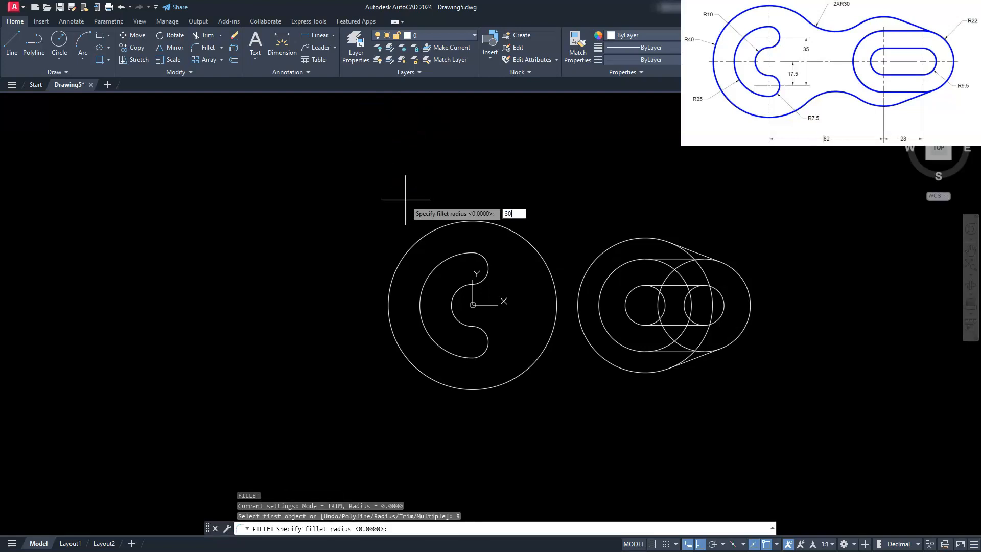
key("Return")
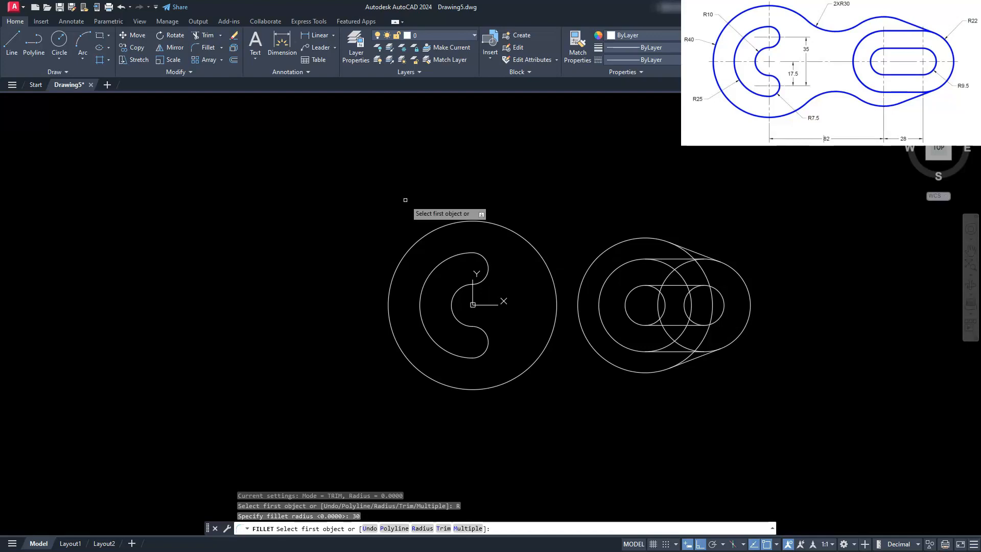
type("M")
key("Return")
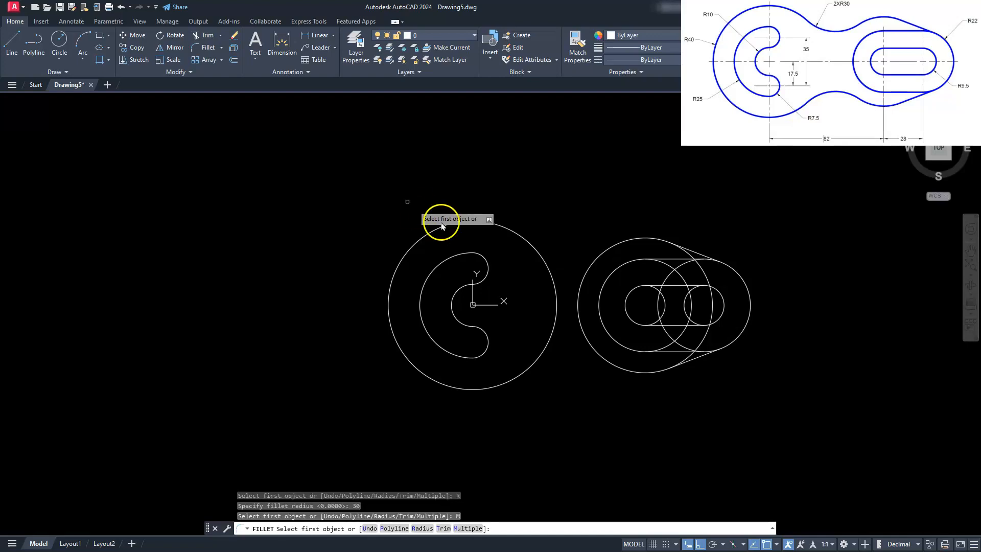
left_click(499, 226)
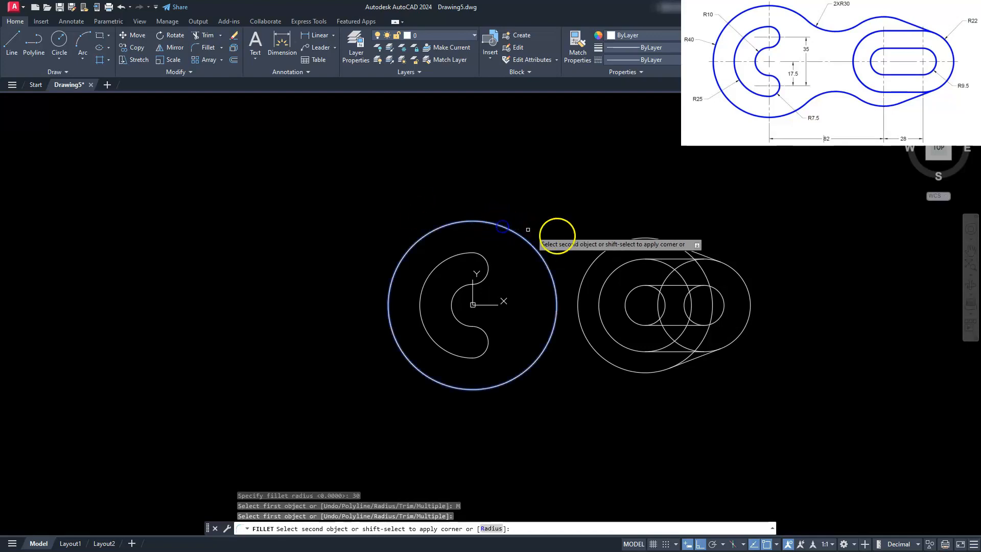
left_click(633, 237)
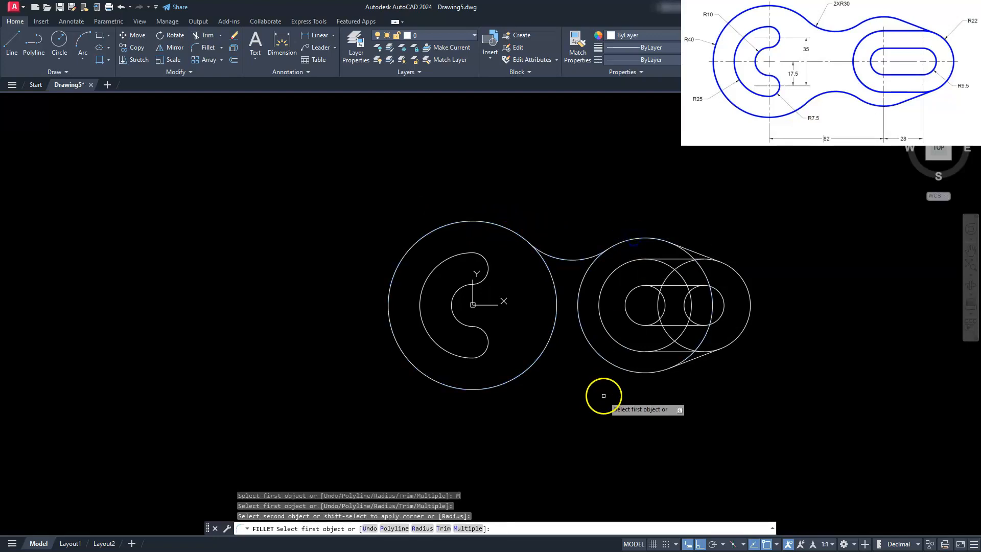
Apply the same radius 30 fillet between the lower sides of the radius 32 and radius 40 circles.
left_click(604, 362)
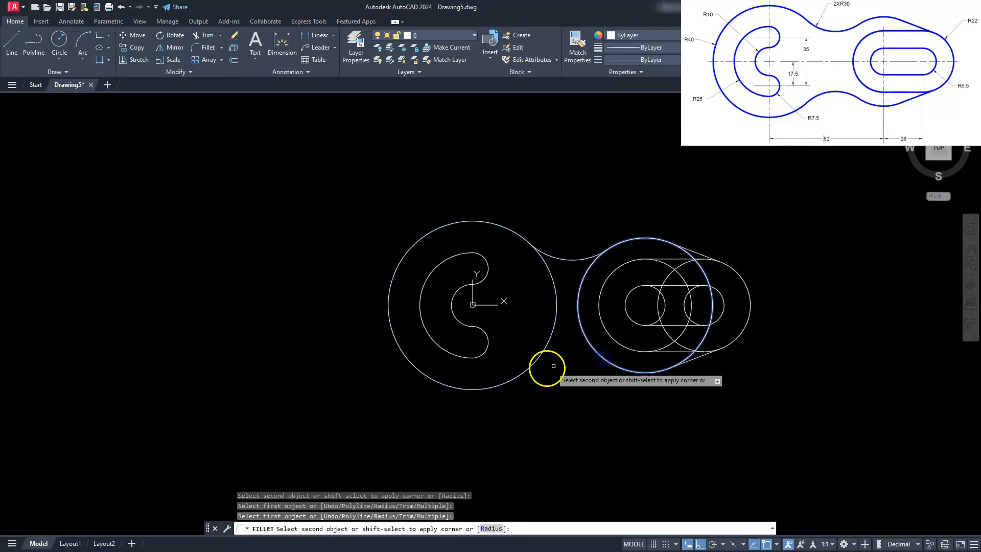
left_click(529, 366)
key("Escape")
key("Escape")
key("Escape")
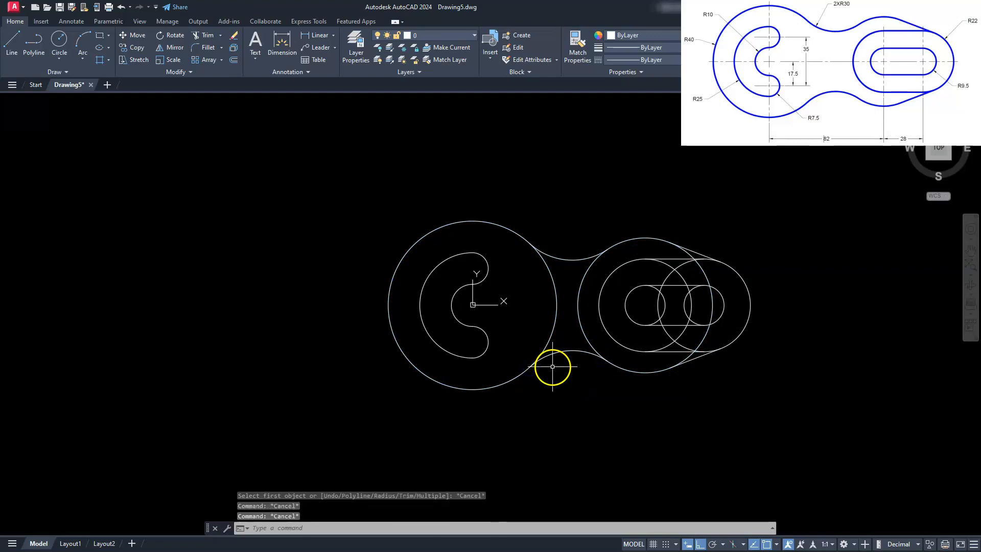
Trim away the arc of the radius 32 circle that faces the C-shaped slot, between the two fillets.
scroll(556, 338, "up", 2)
scroll(707, 287, "up", 2)
mouse_move(706, 287)
middle_mouse_down()
mouse_move(628, 308)
mouse_move(455, 294)
middle_mouse_up()
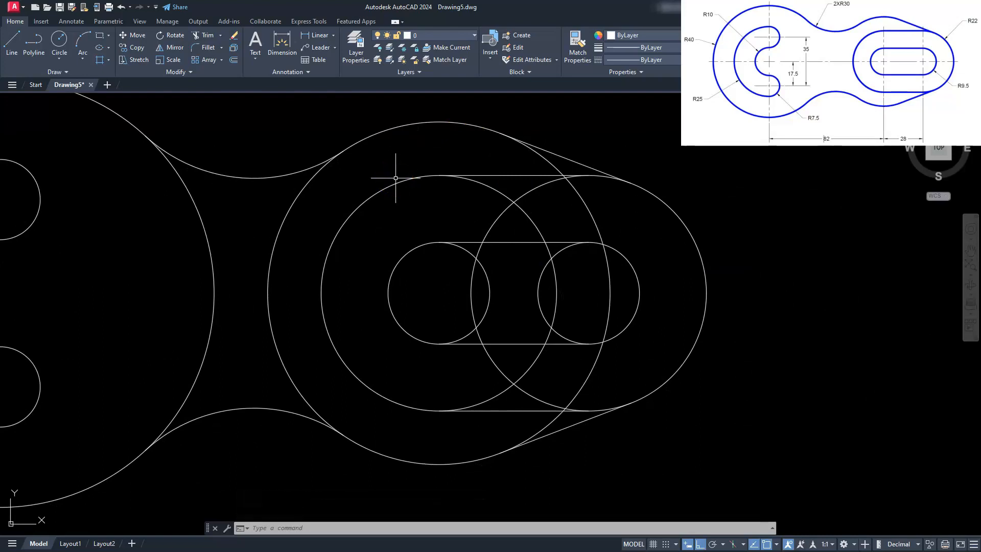
key("Return")
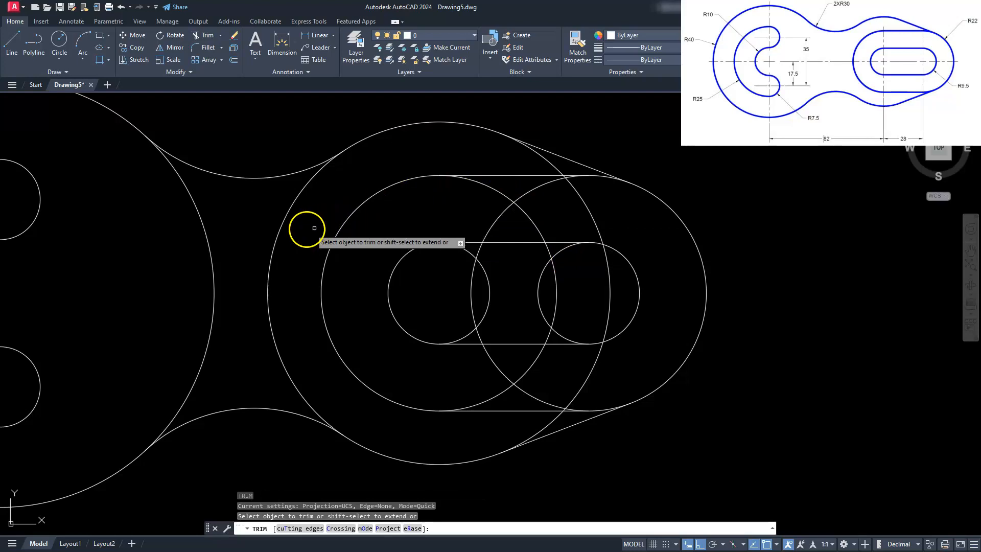
left_click(268, 278)
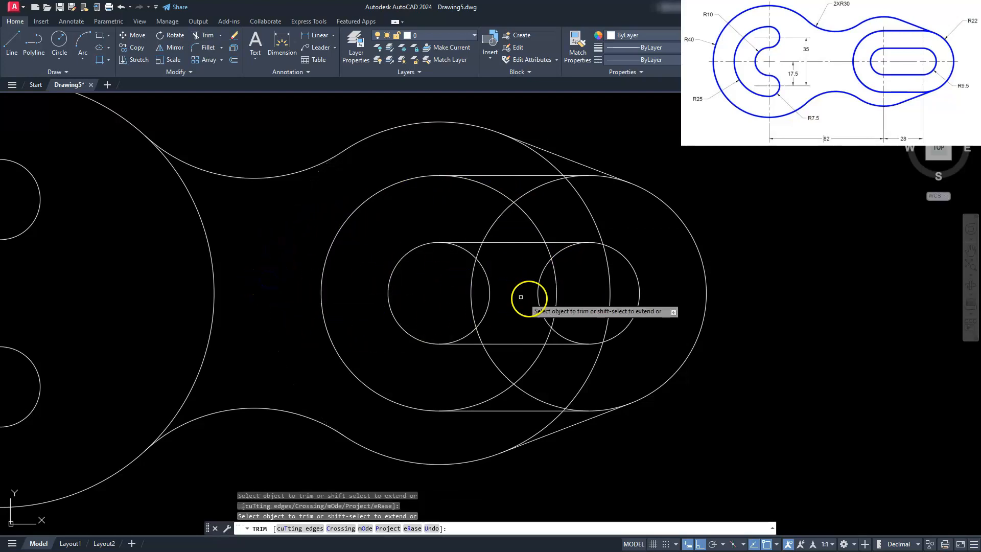
Trim away the right and upper portions of the radius 32 circle, back to the upper radius 30 fillet.
left_click(613, 296)
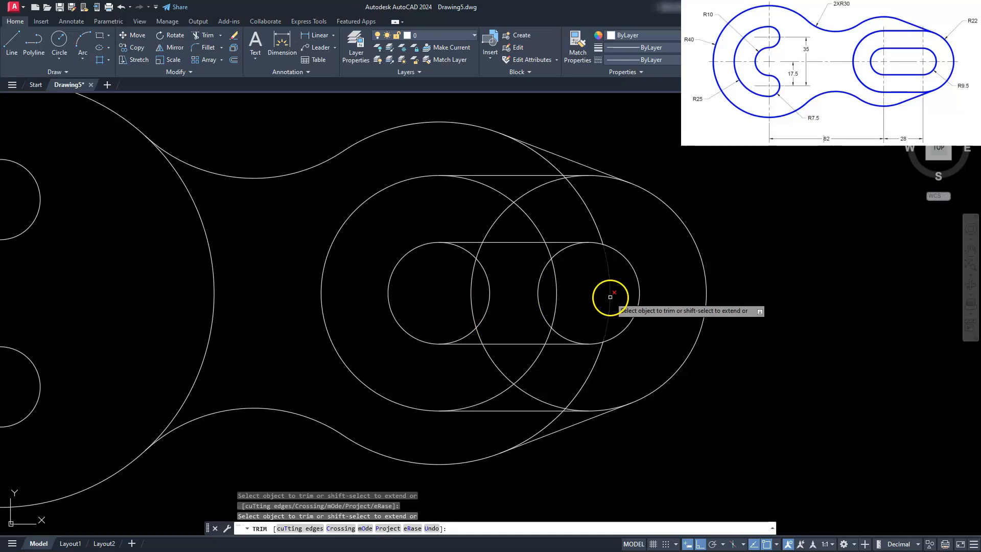
left_click(593, 222)
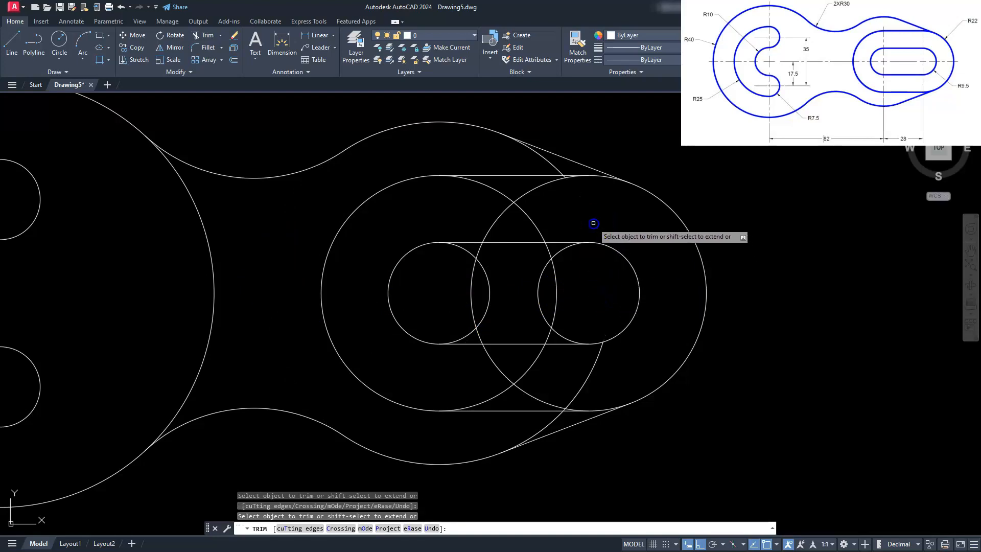
scroll(564, 178, "up", 5)
left_click(579, 187)
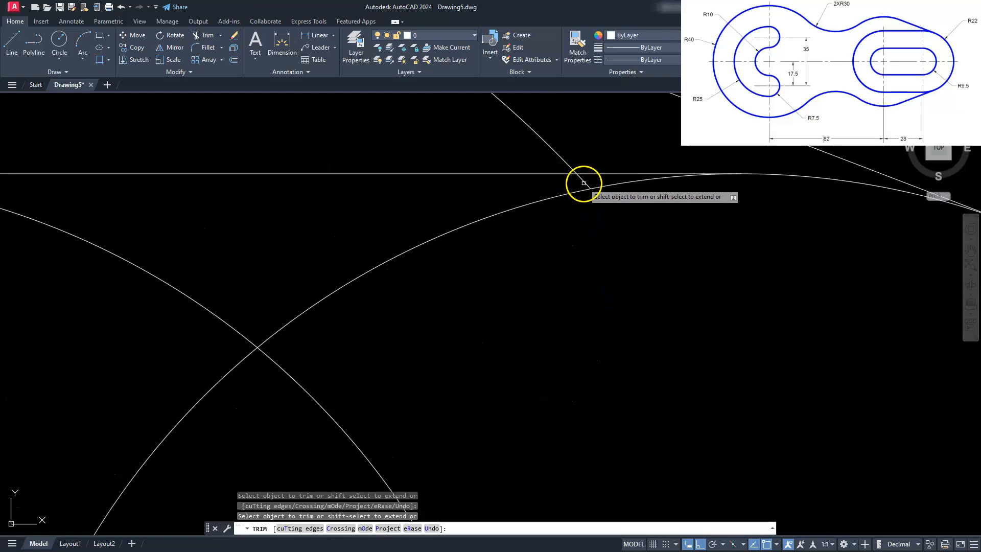
left_click(563, 159)
scroll(566, 164, "down", 5)
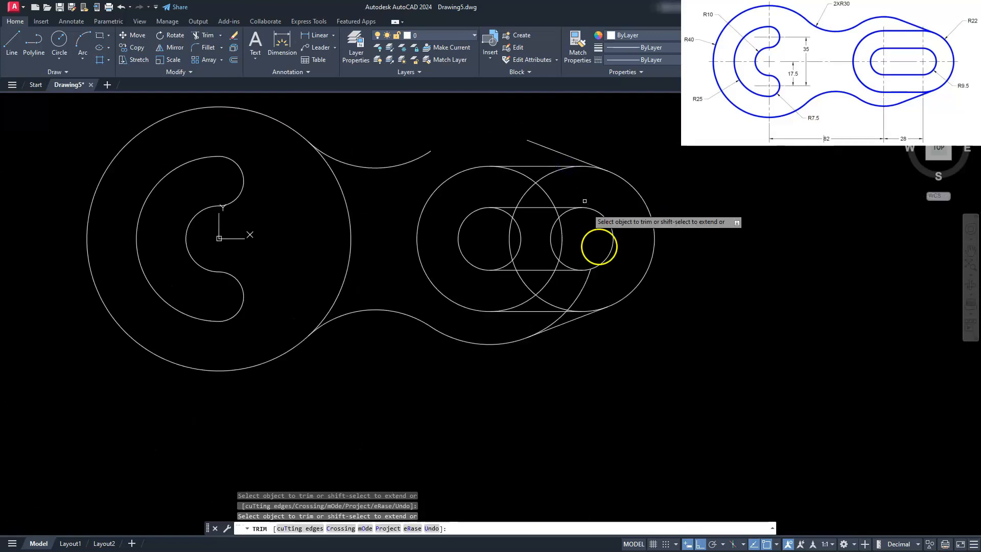
Trim the leftover lower-right piece of the radius 32 circle back to where it meets the lower tangent line.
scroll(574, 333, "up", 5)
left_click(526, 280)
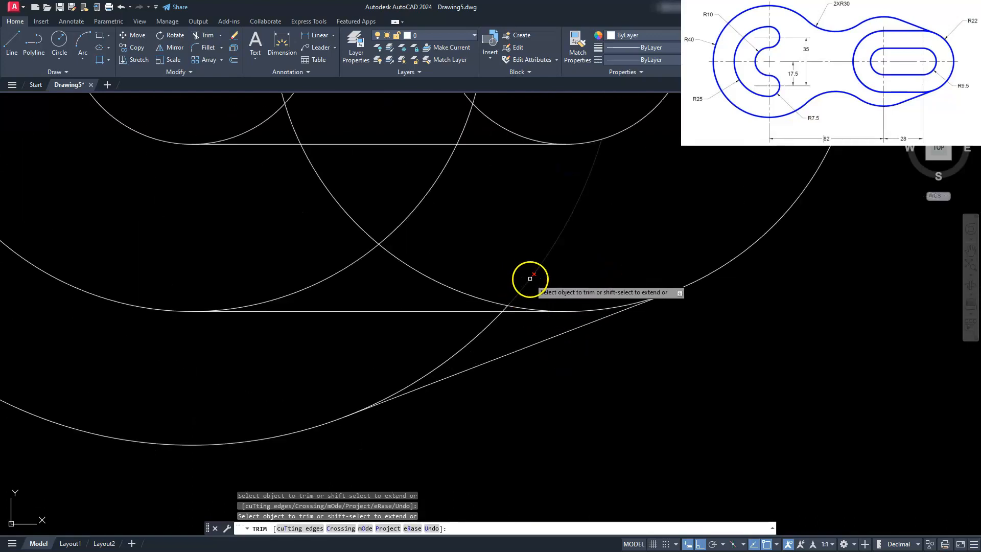
scroll(506, 331, "up", 5)
left_click(499, 227)
left_click(462, 265)
scroll(465, 266, "down", 5)
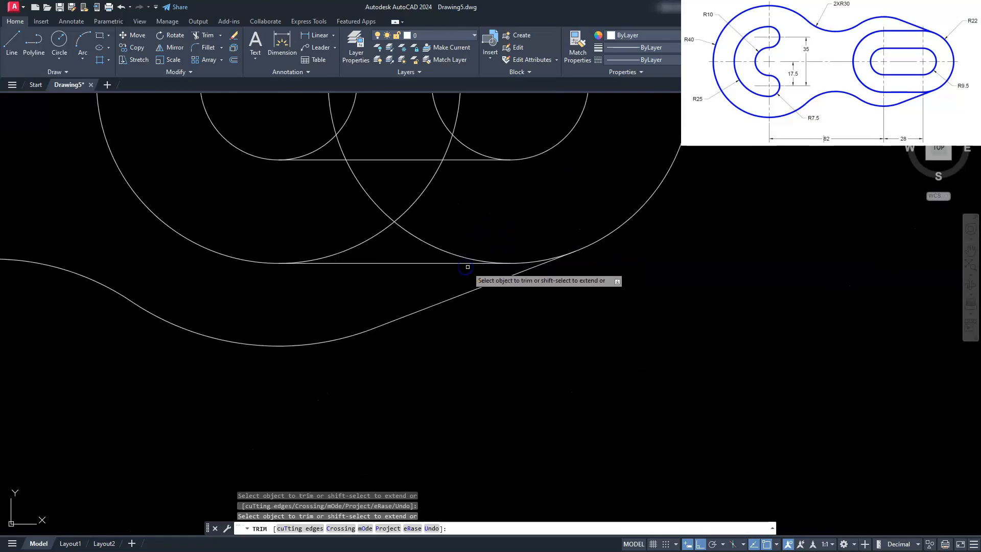
scroll(504, 324, "up", 5)
middle_click_drag(479, 272, 509, 306)
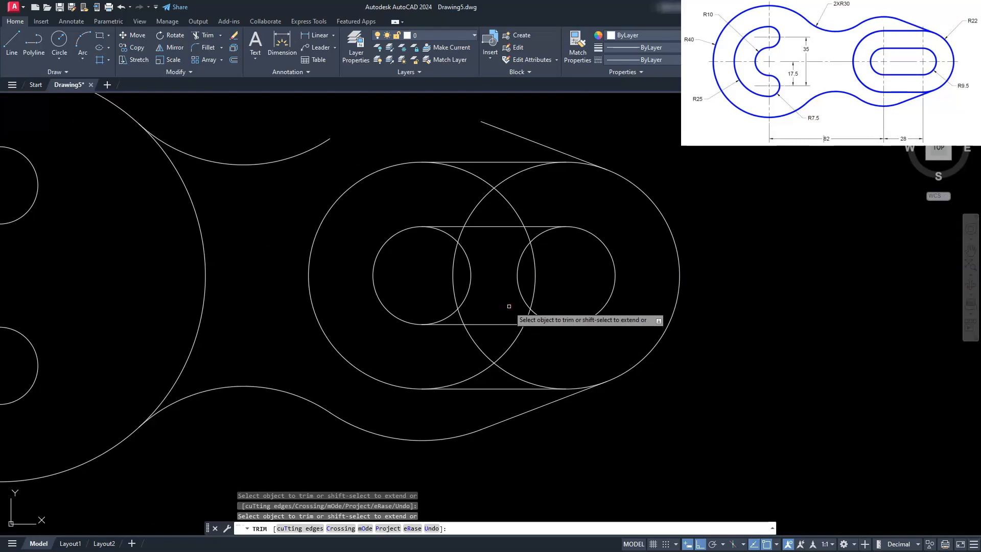
Trim away the right half of the left radius 22 circle between the two outer horizontal lines.
left_click(532, 272)
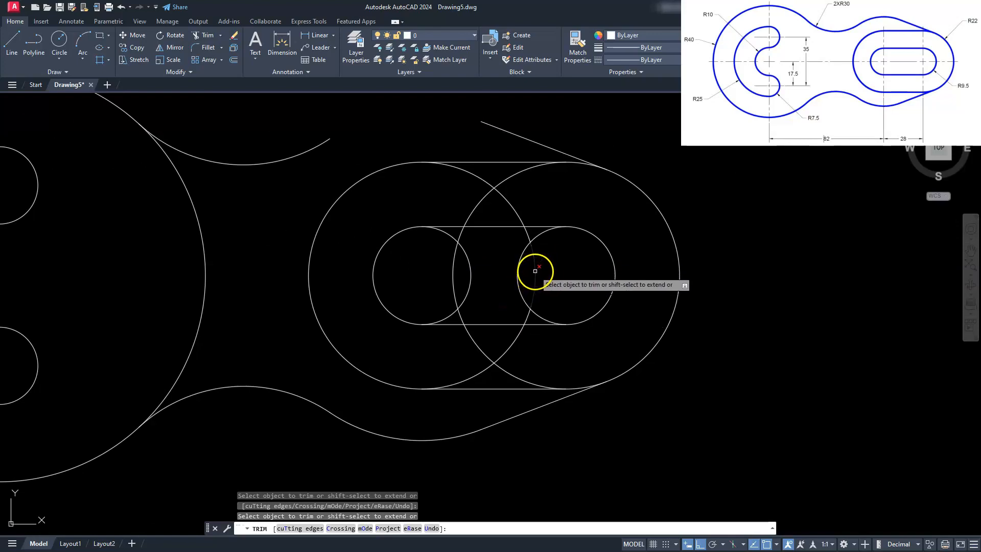
left_click(529, 234)
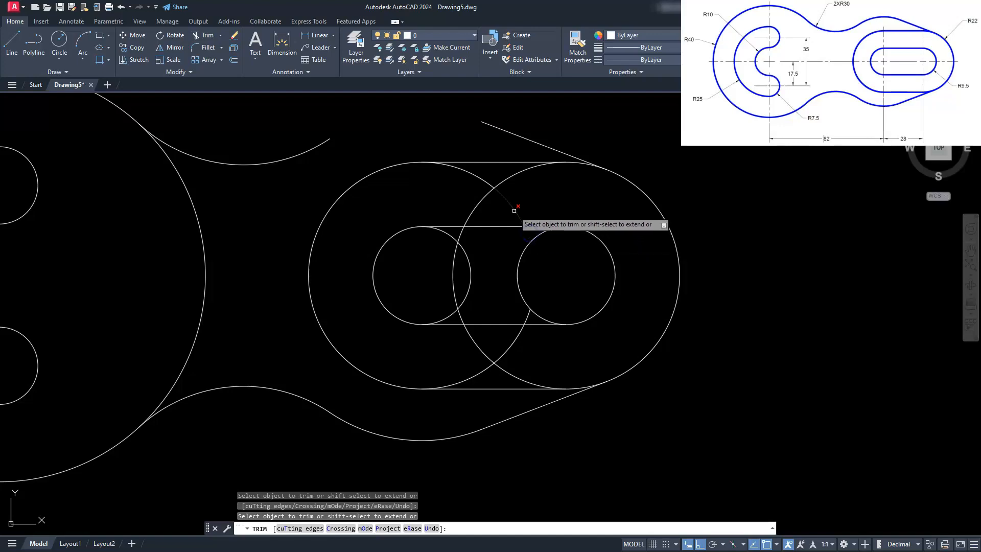
left_click(479, 177)
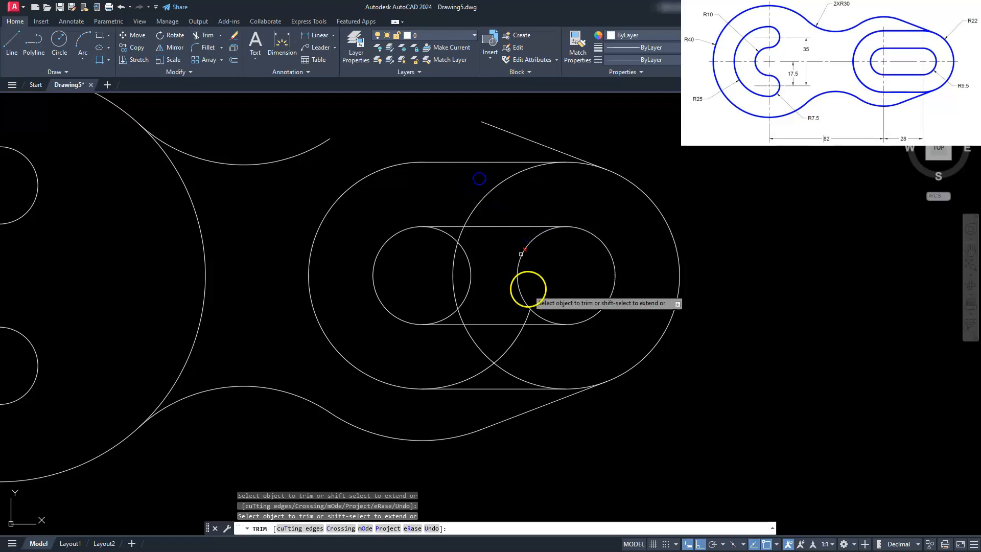
left_click(529, 318)
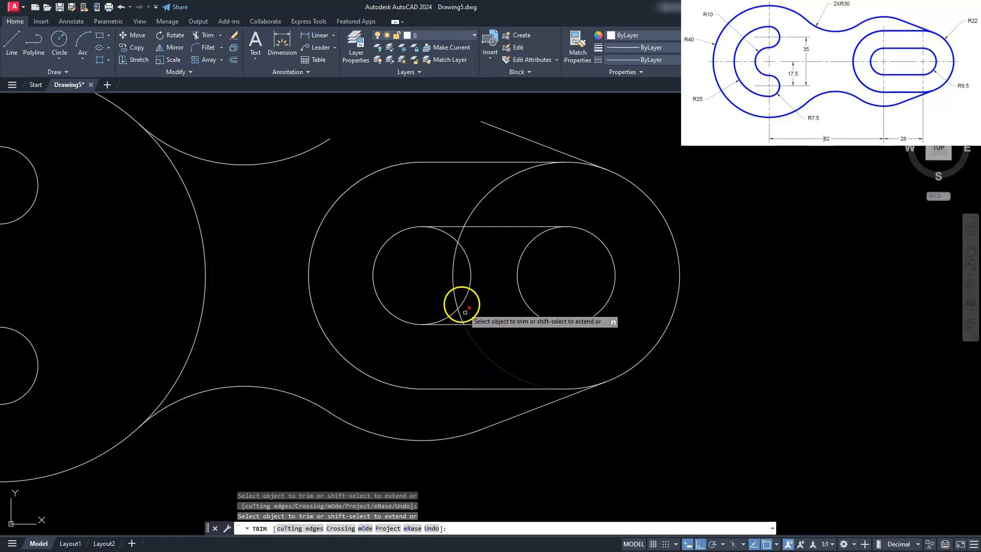
Trim away the left half of the right radius 22 circle, leaving a clean outer slot outline.
left_click(460, 235)
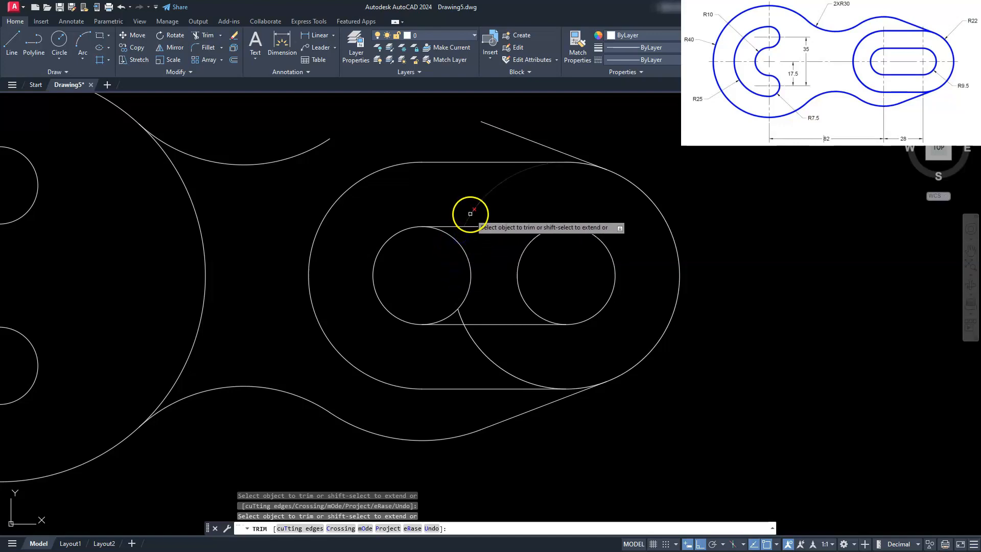
left_click(460, 318)
left_click(472, 340)
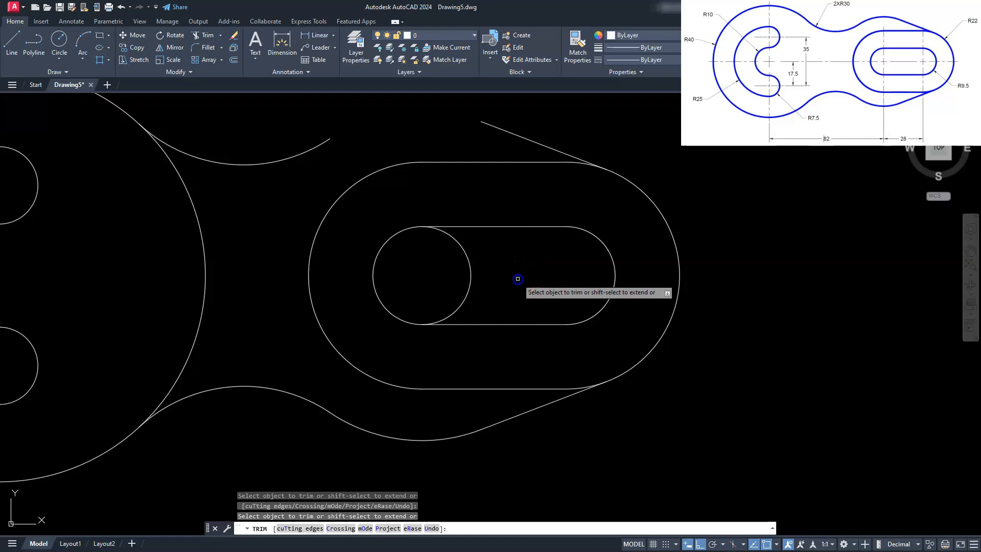
Trim the inward-facing arcs of the radius 9.5 slot circles and the radius 40 circle's arc between the two radius 30 fillets.
left_click(470, 278)
middle_click_drag(502, 294, 751, 365)
scroll(656, 235, "down", 3)
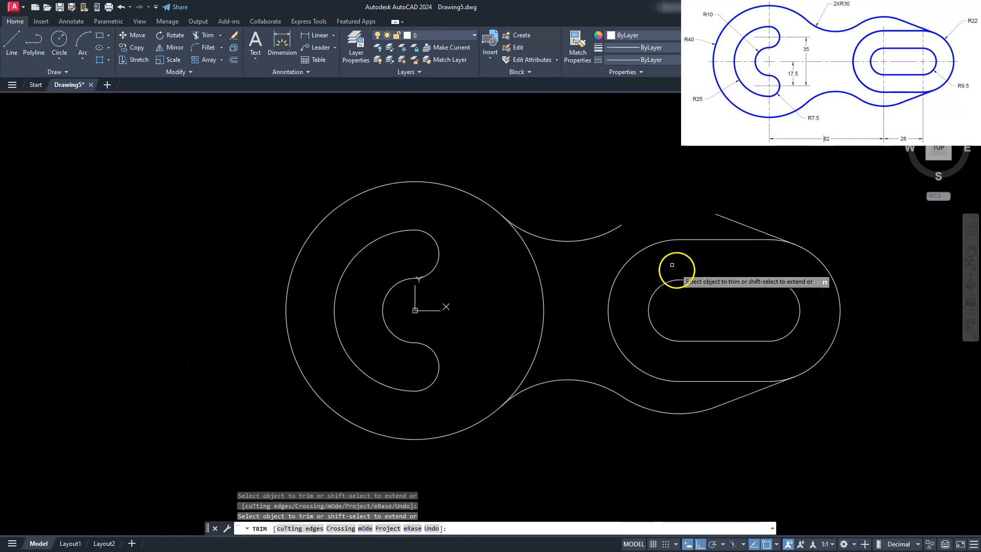
middle_click_drag(696, 282, 599, 280)
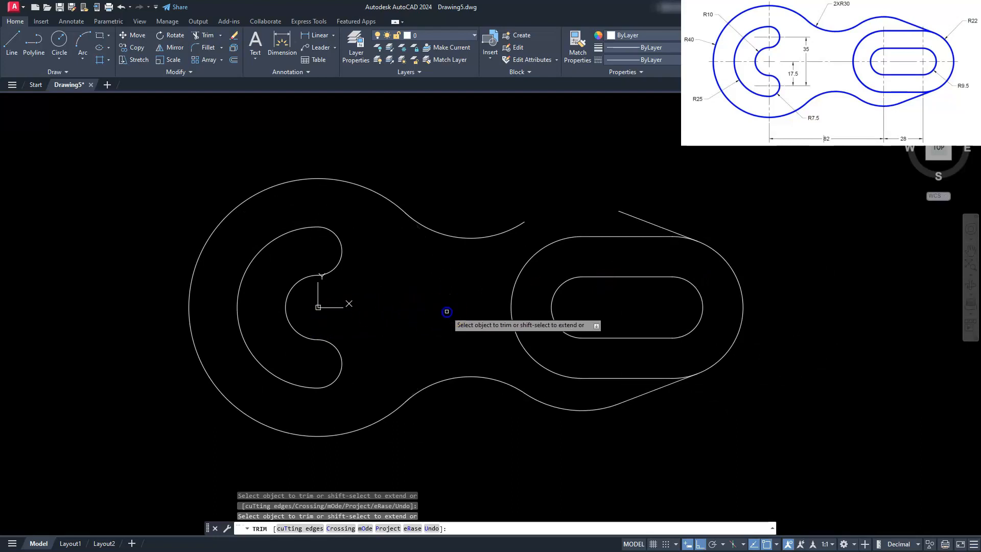
key("Escape")
key("Escape")
key("Escape")
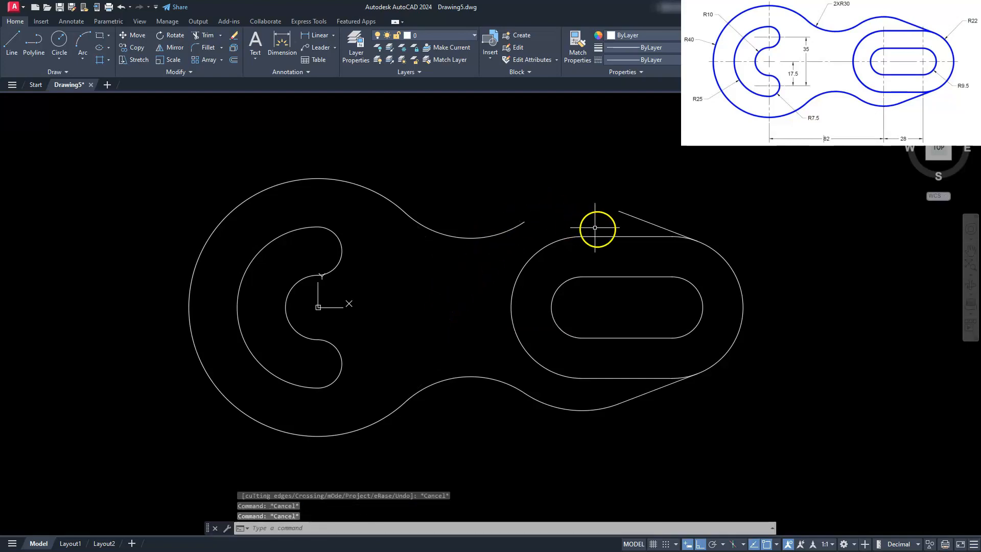
Fillet the open end of the upper radius 30 arc to the upper tangent line with radius 32.
type("f")
key("Return")
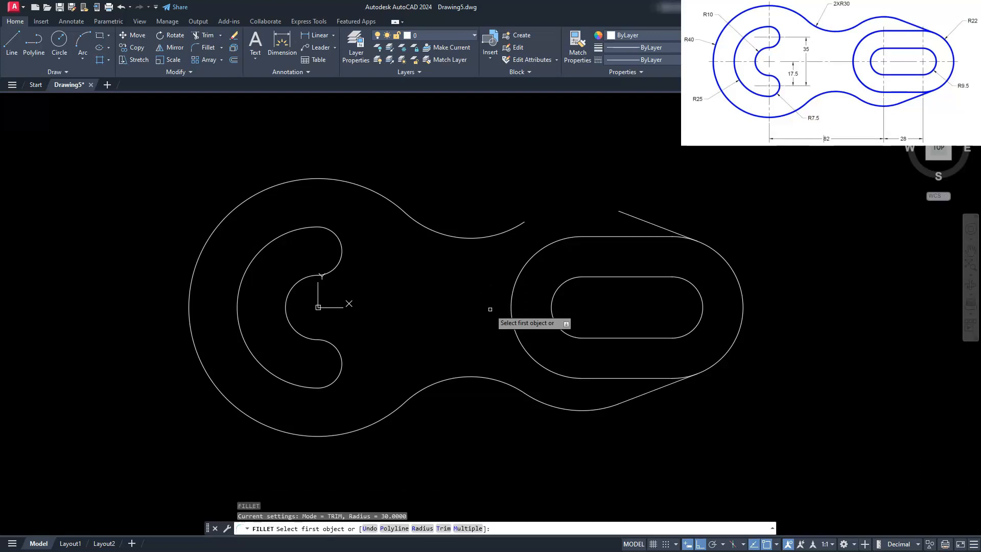
type("R")
key("Return")
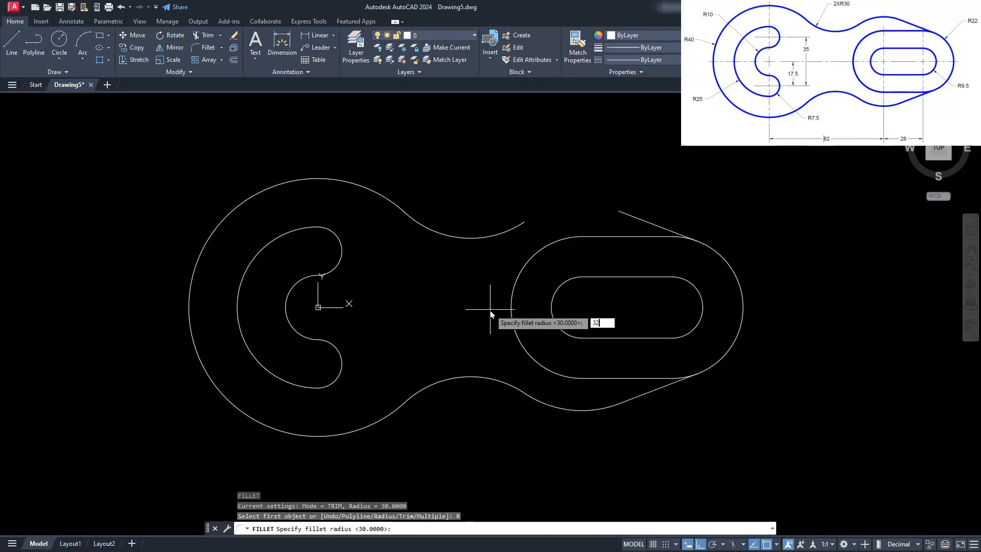
key("Return")
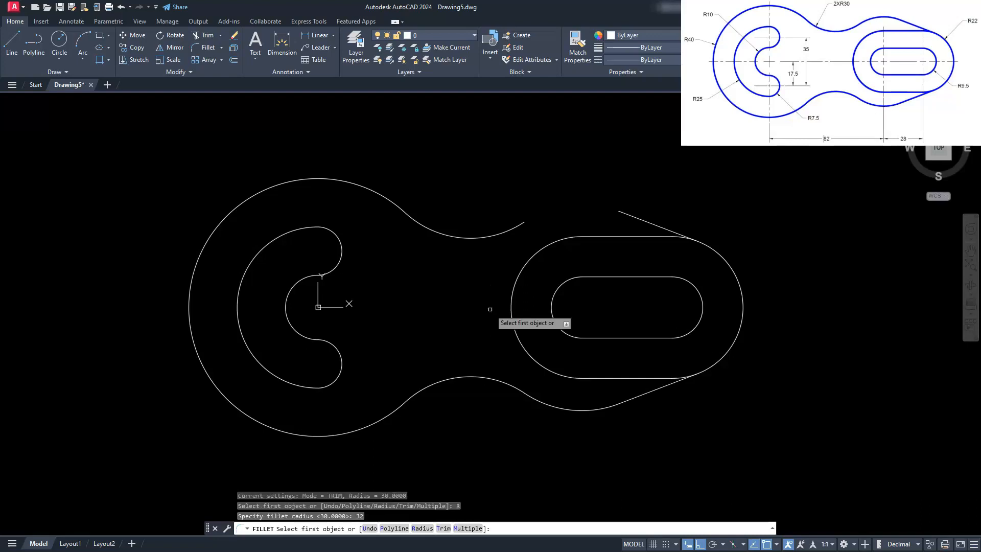
left_click(520, 224)
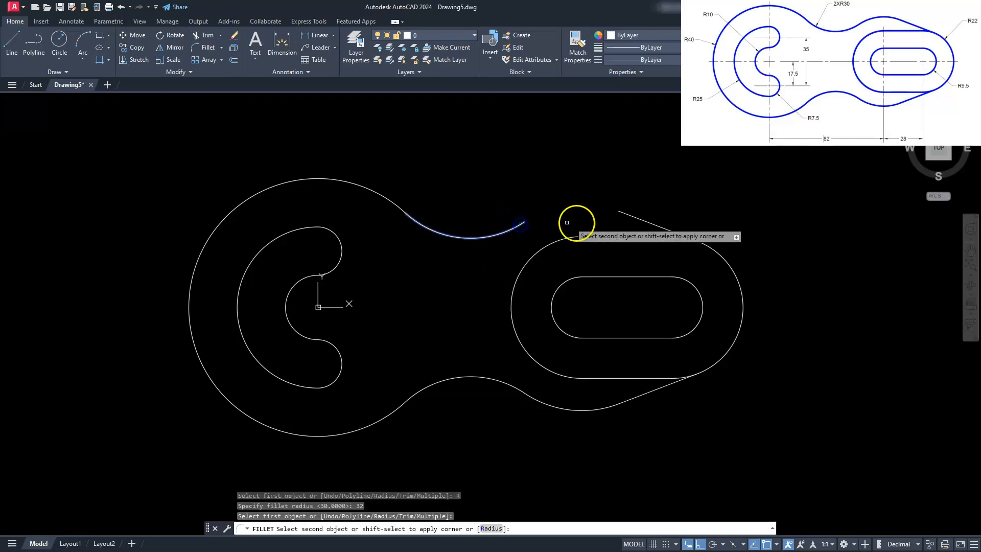
left_click(627, 214)
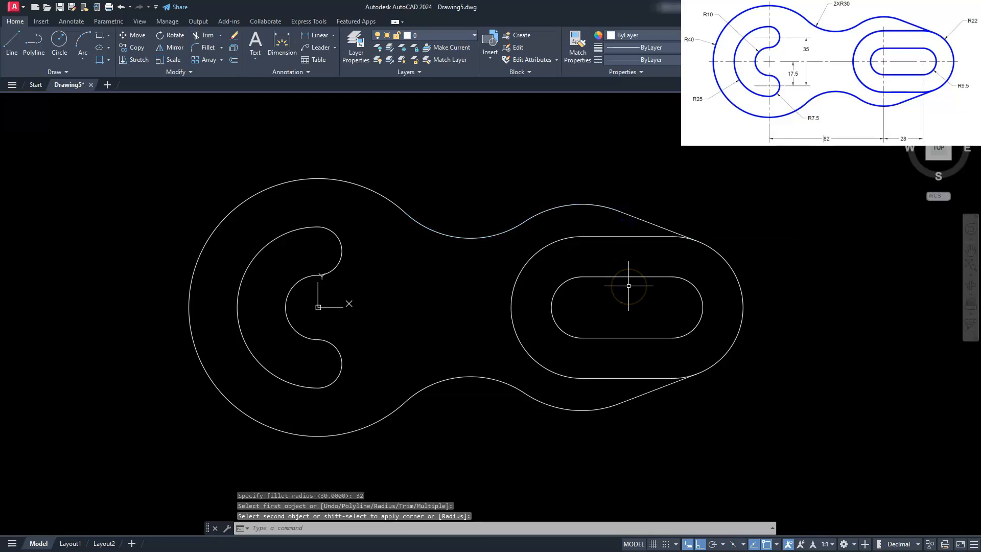
key("Escape")
key("Escape")
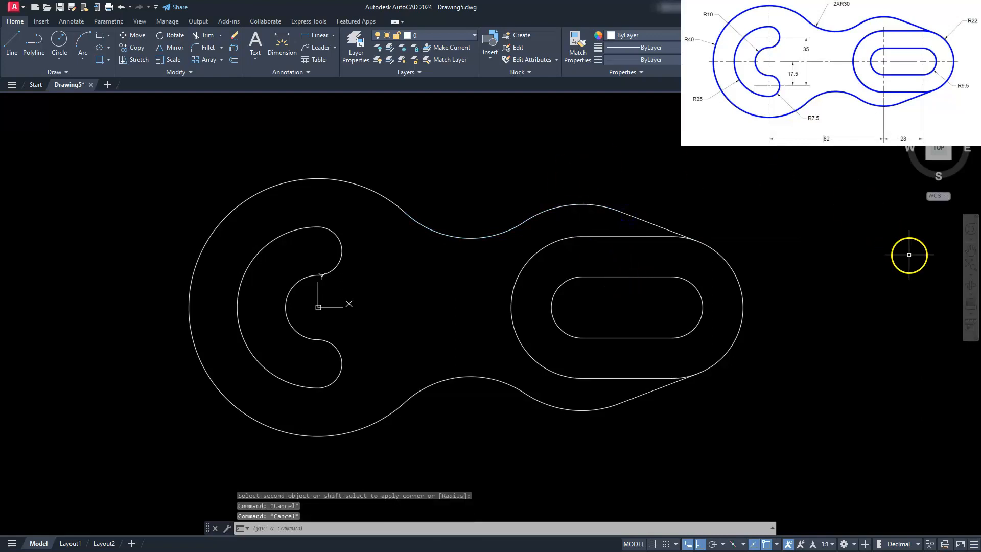
left_click(967, 271)
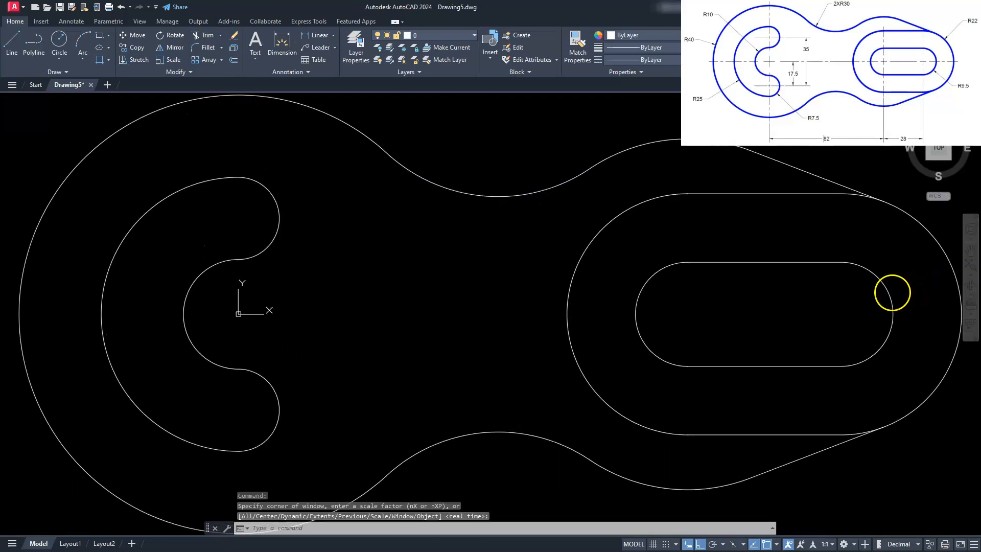
scroll(512, 358, "down", 4)
middle_click_drag(512, 359, 500, 331)
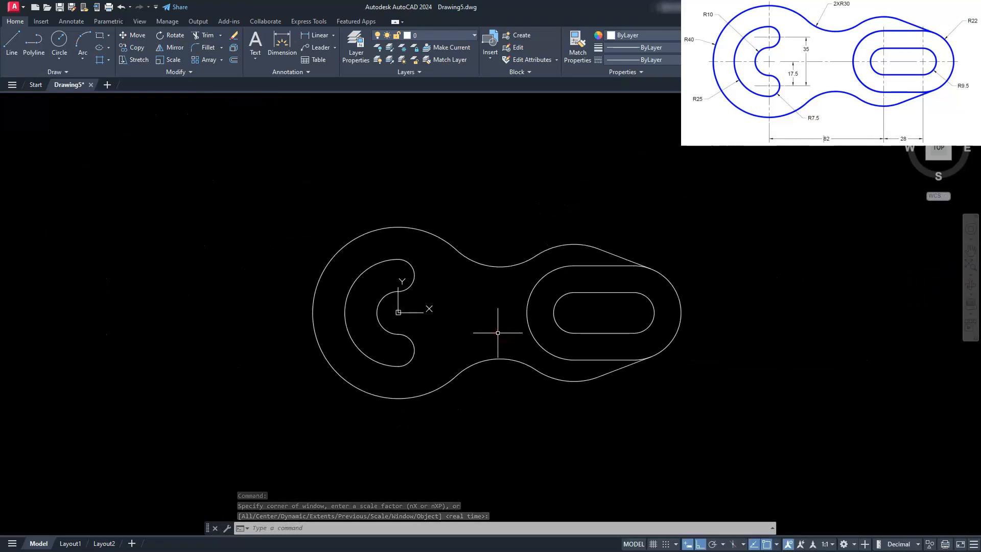